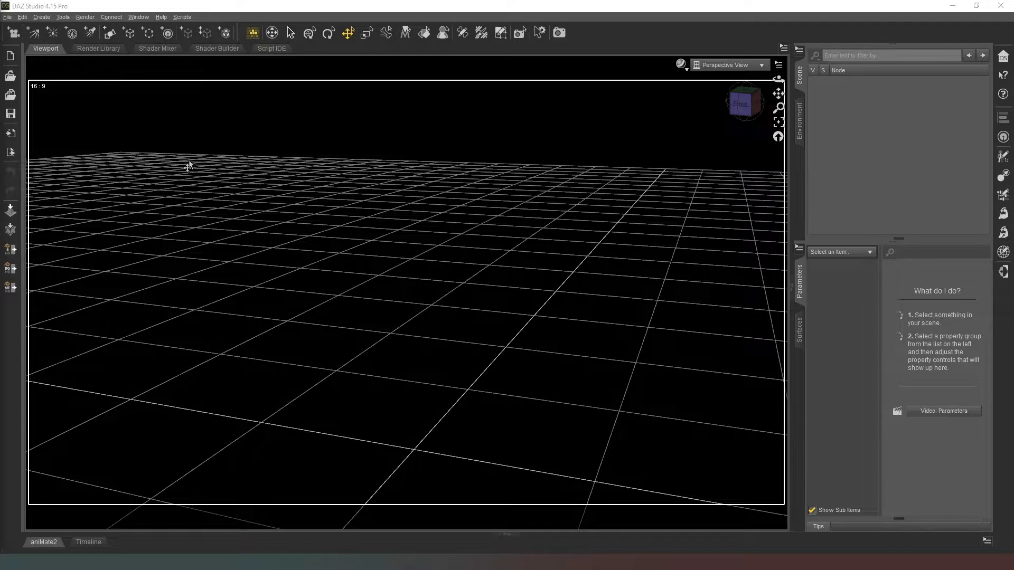
Create a sphere primitive at the world center with a diameter of 2 m
left_click(107, 34)
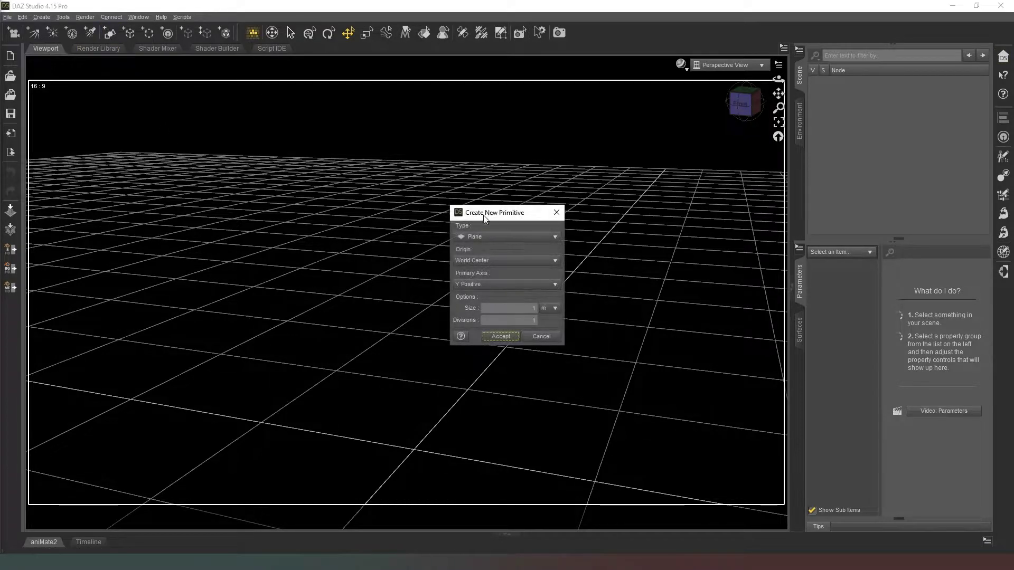
left_click(496, 238)
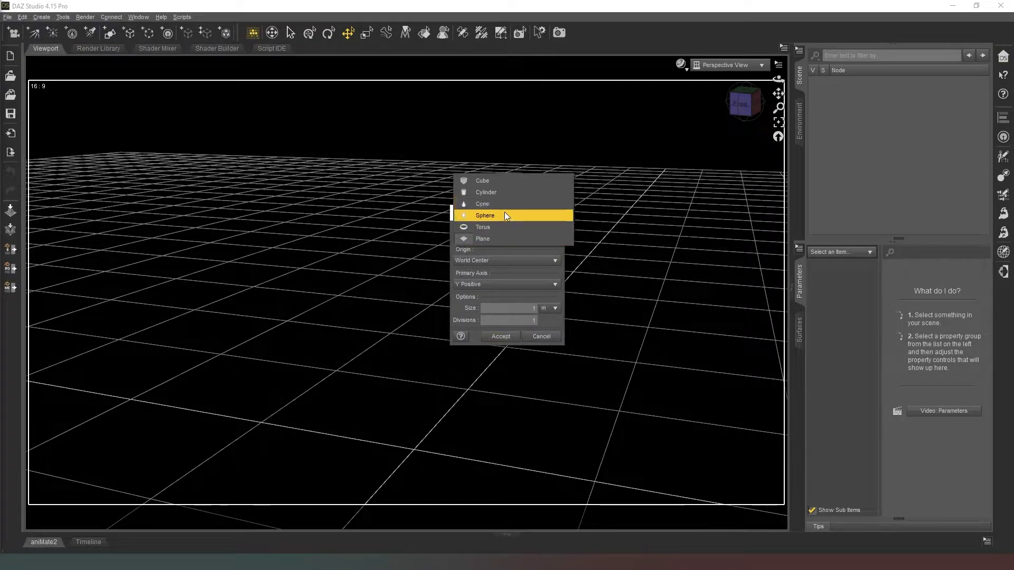
left_click(505, 215)
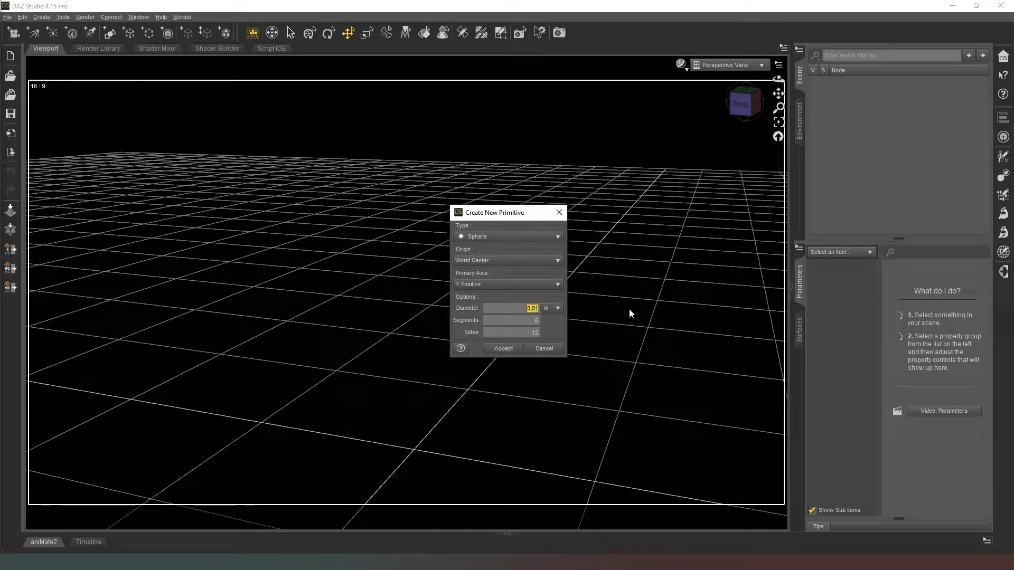
type("2")
left_click(507, 350)
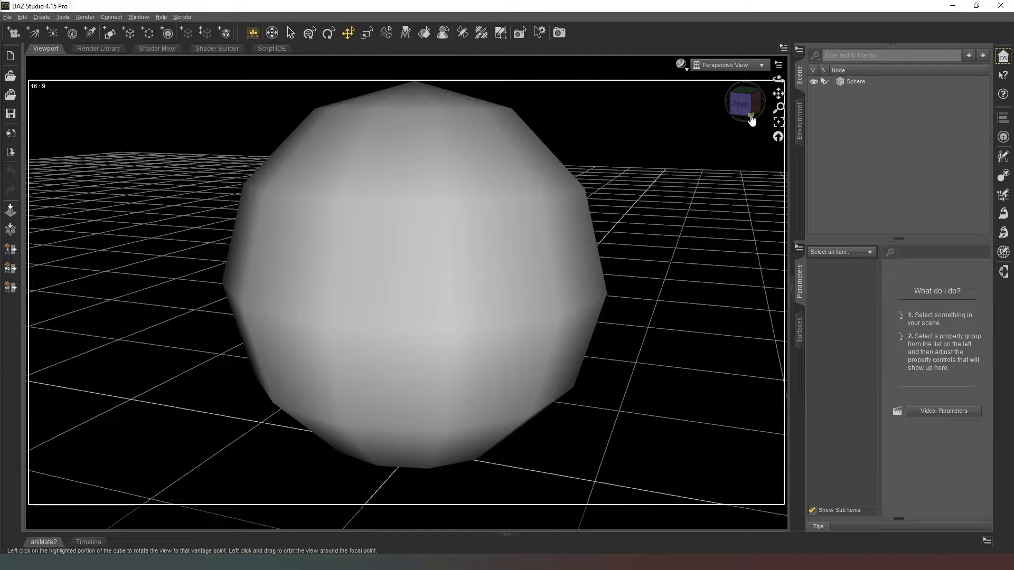
Change the viewport's draw style to Wire Shaded so the sphere's polygon edges are drawn
left_click_drag(752, 119, 701, 109)
left_click(686, 69)
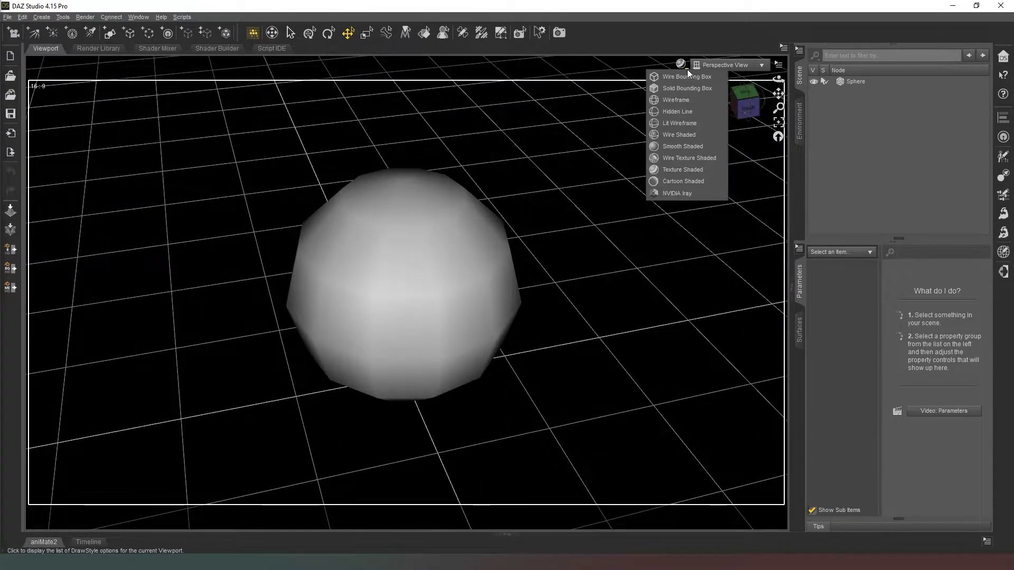
left_click(681, 135)
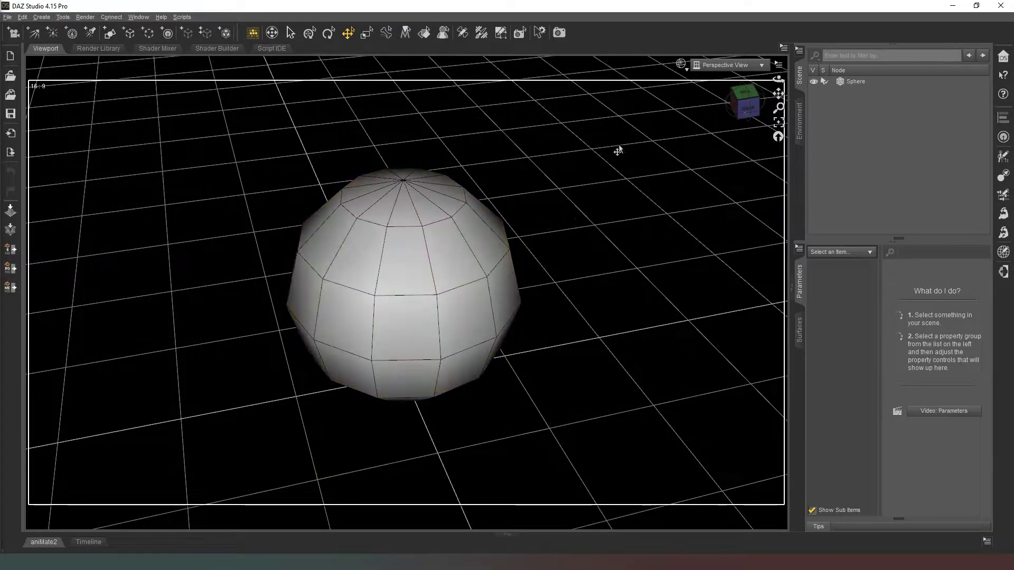
left_click_drag(734, 110, 673, 99)
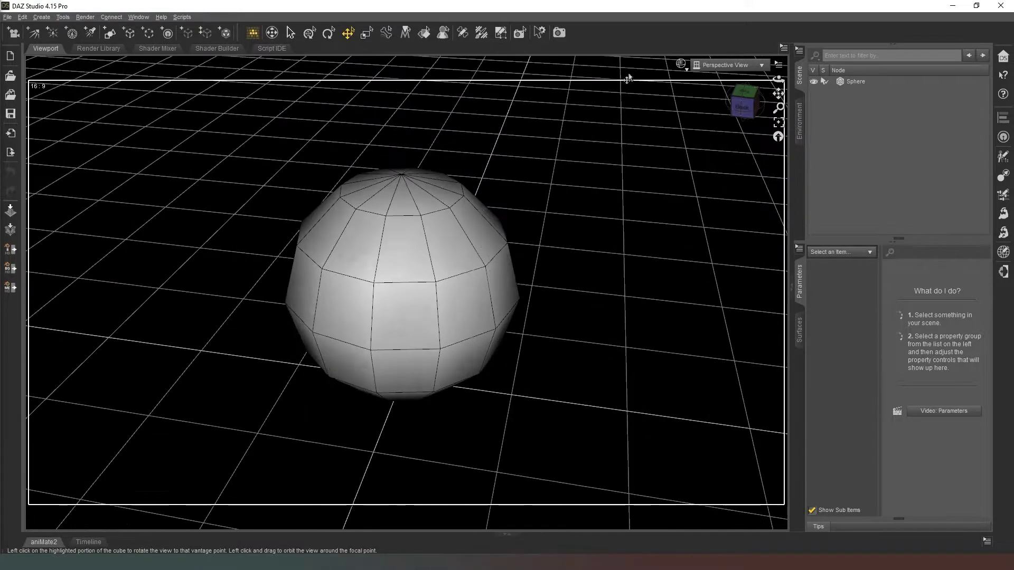
Activate the Geometry Editor on the sphere, view it from the top and set the selection mode to Marquee Selection
left_click(498, 34)
left_click_drag(751, 110, 738, 104)
left_click(866, 81)
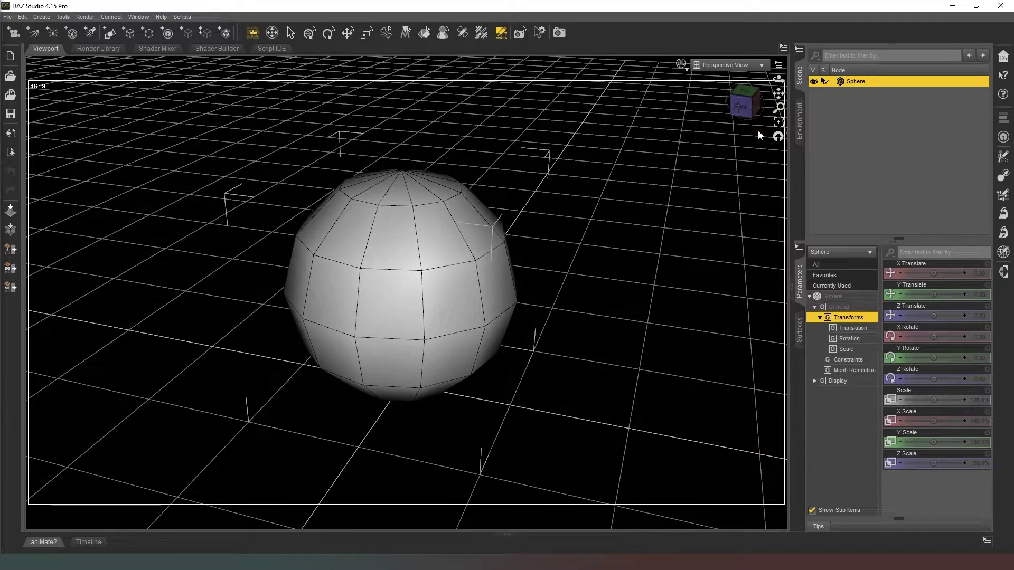
left_click_drag(742, 107, 741, 116)
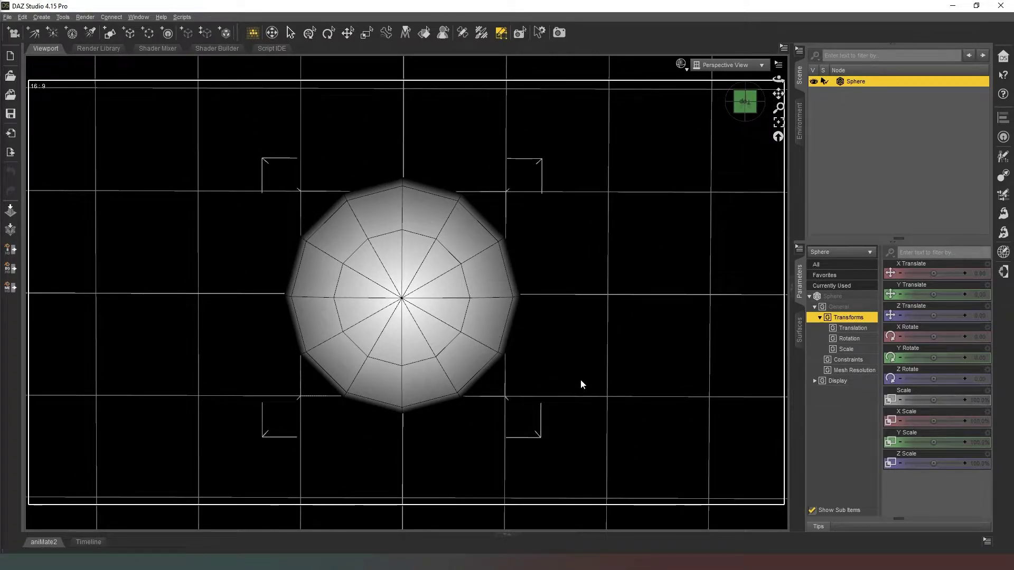
right_click(445, 303)
mouse_move(474, 318)
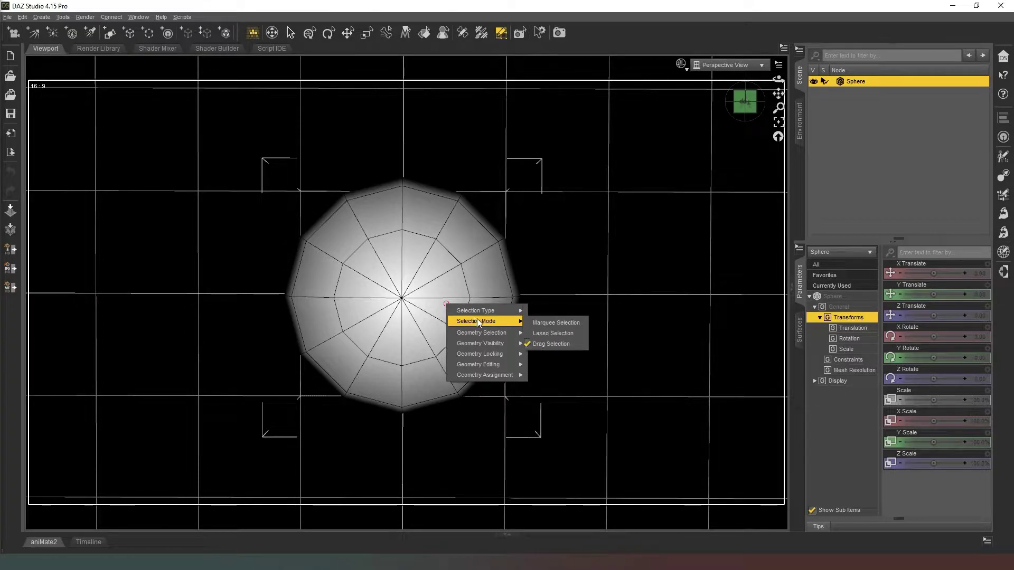
left_click(552, 323)
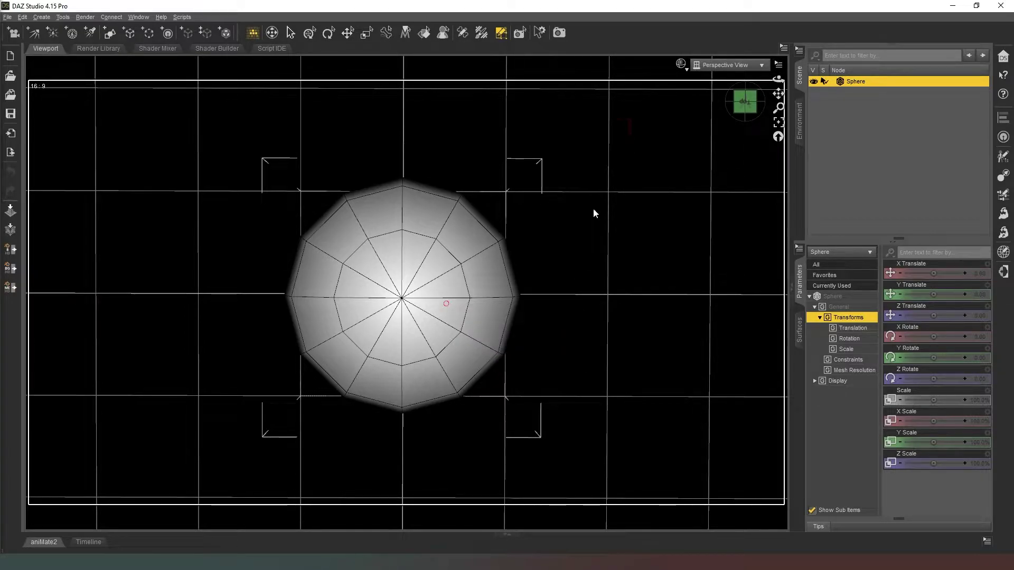
Select the polygons on one side of the sphere's vertical center line and delete them, leaving a half sphere
left_click_drag(582, 234, 397, 483)
mouse_move(747, 113)
left_mouse_down()
mouse_move(702, 64)
mouse_move(718, 174)
mouse_move(744, 106)
left_mouse_up()
right_click(468, 262)
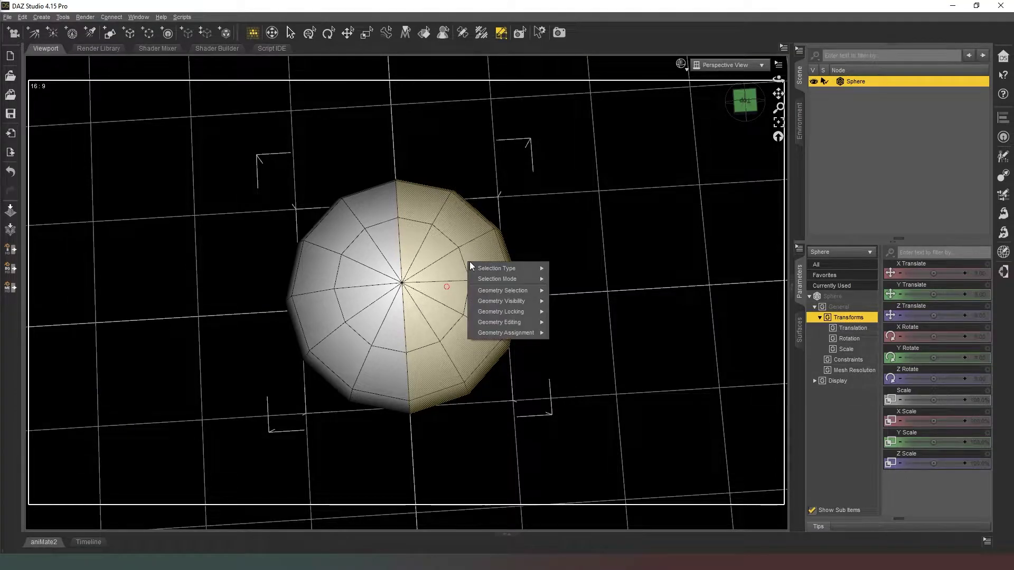
mouse_move(515, 325)
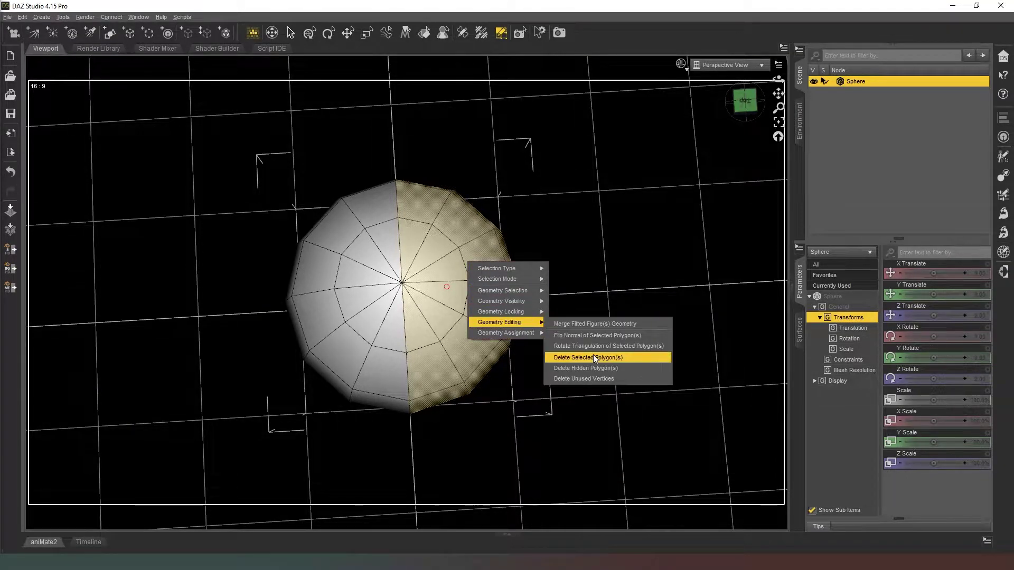
left_click(593, 357)
left_click(494, 292)
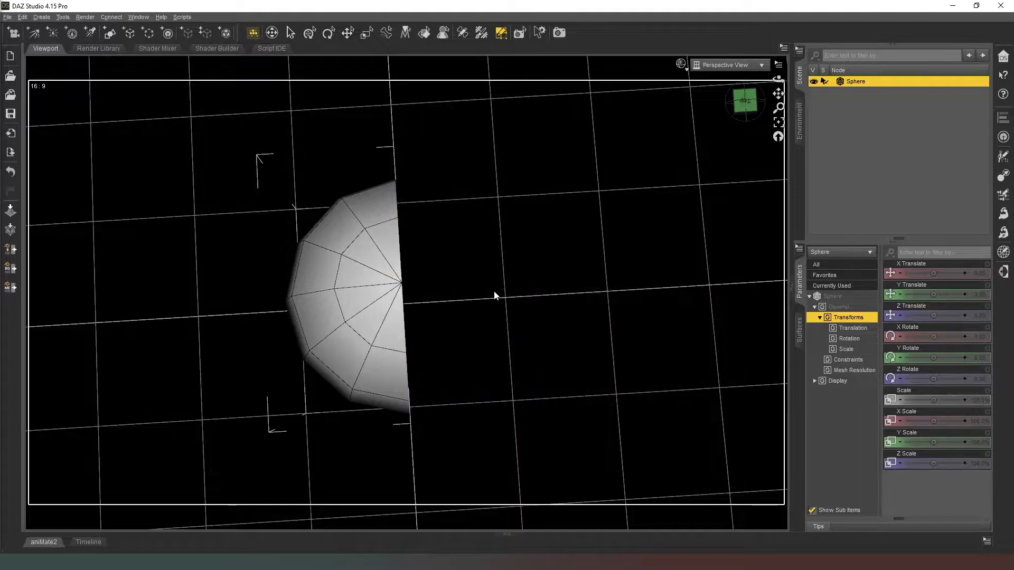
Flatten the half sphere by setting its X Scale to 60%
left_click_drag(745, 103, 745, 127)
left_click(348, 33)
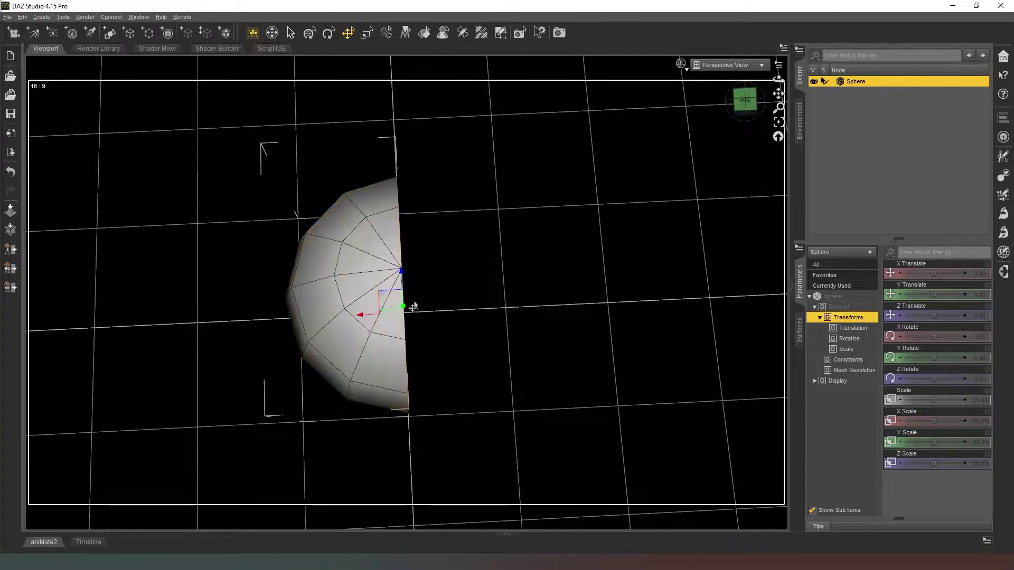
left_click(974, 425)
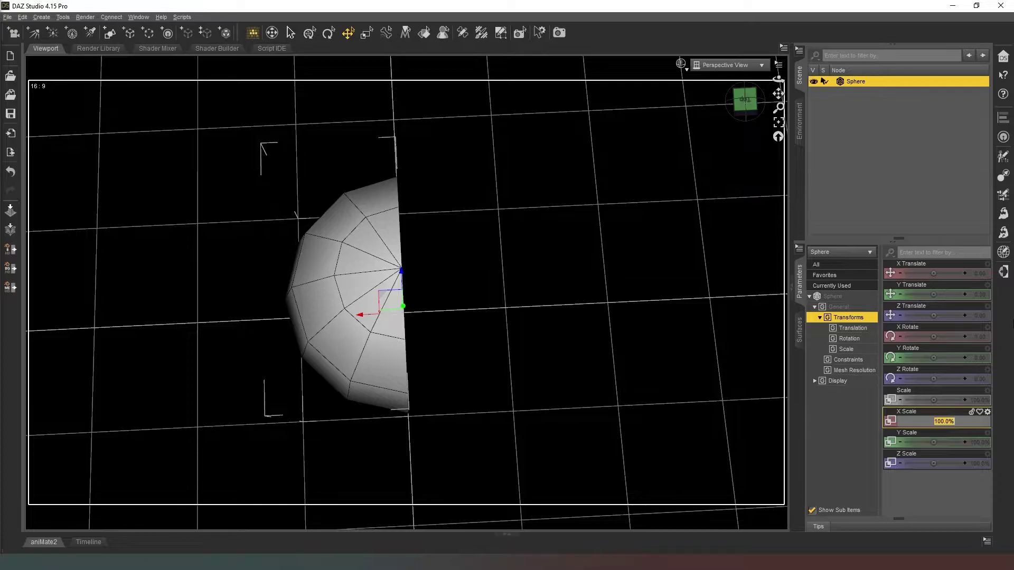
type("60")
key("Return")
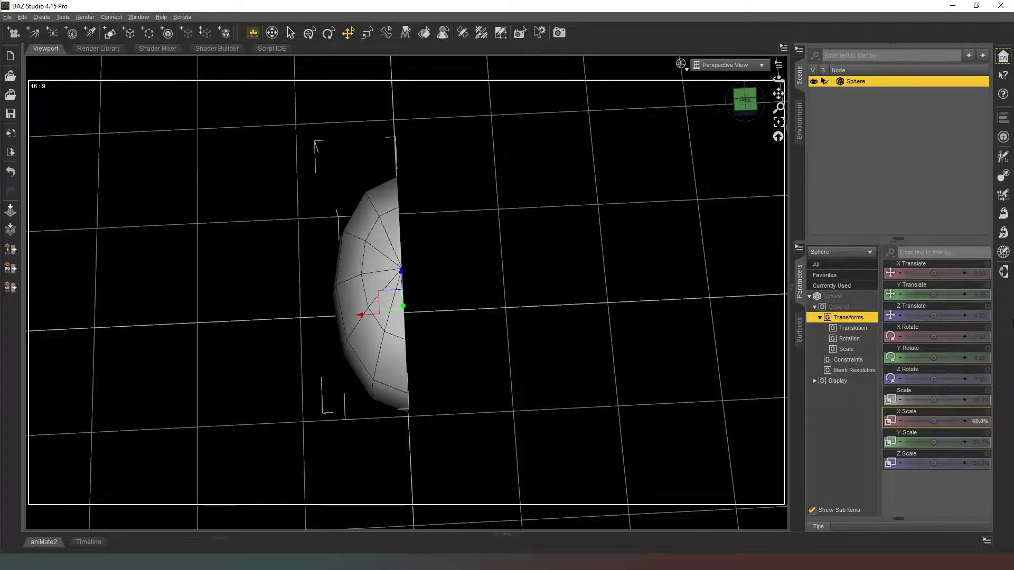
Create a second, much smaller sphere primitive at the world center
left_click(751, 121)
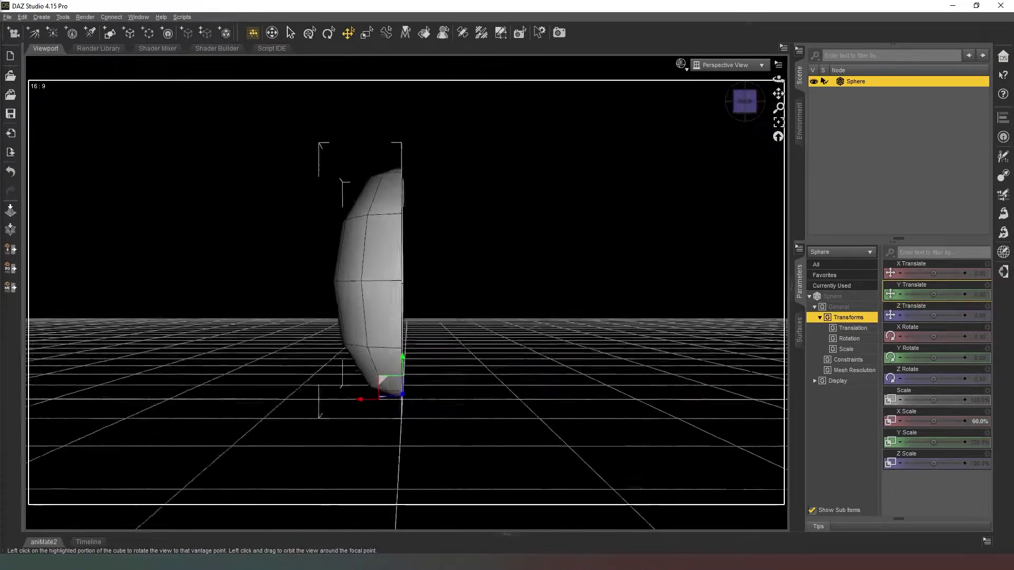
left_click_drag(745, 101, 721, 86)
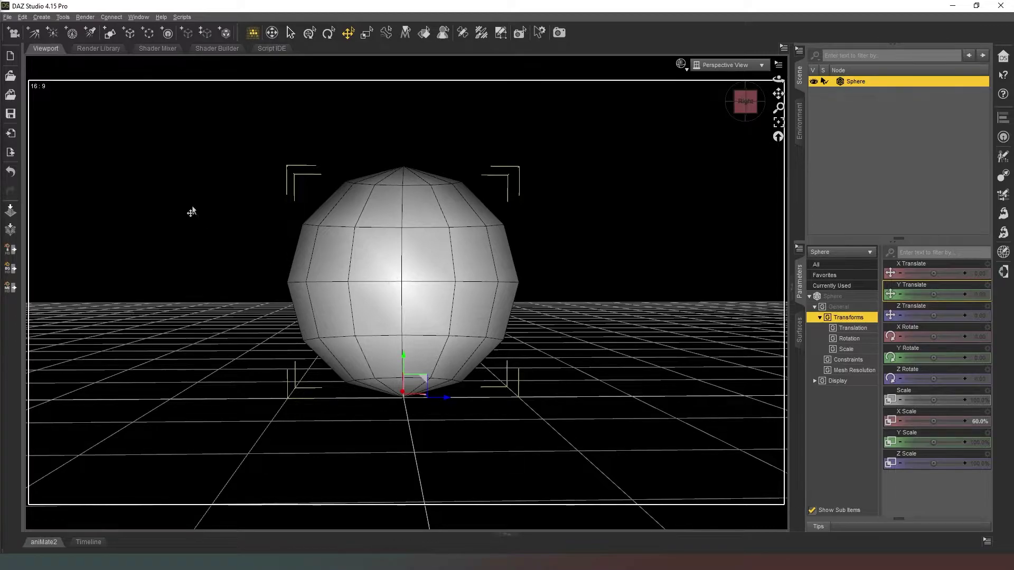
left_click(109, 36)
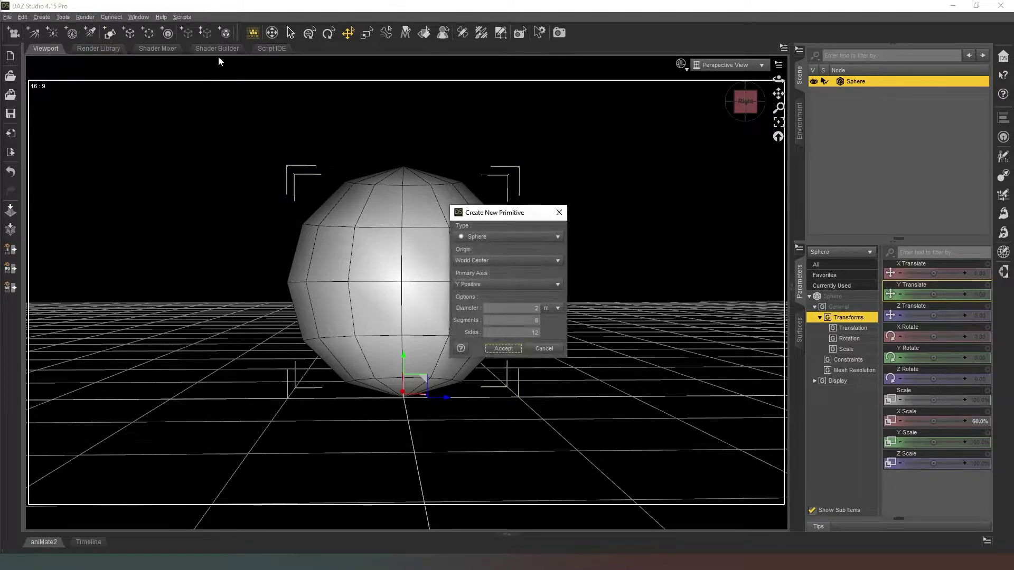
left_click(530, 306)
key("Return")
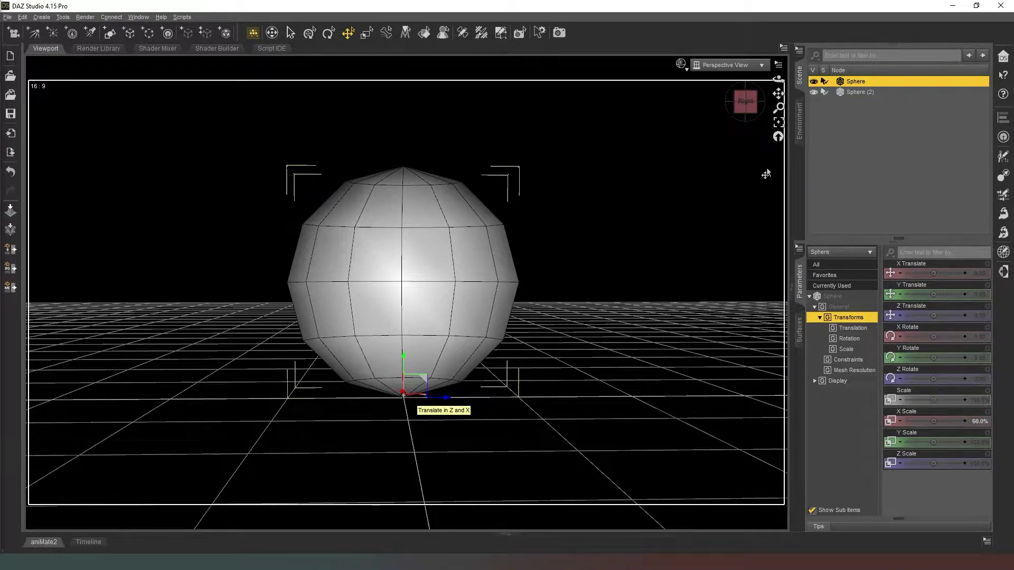
left_click_drag(740, 102, 760, 114)
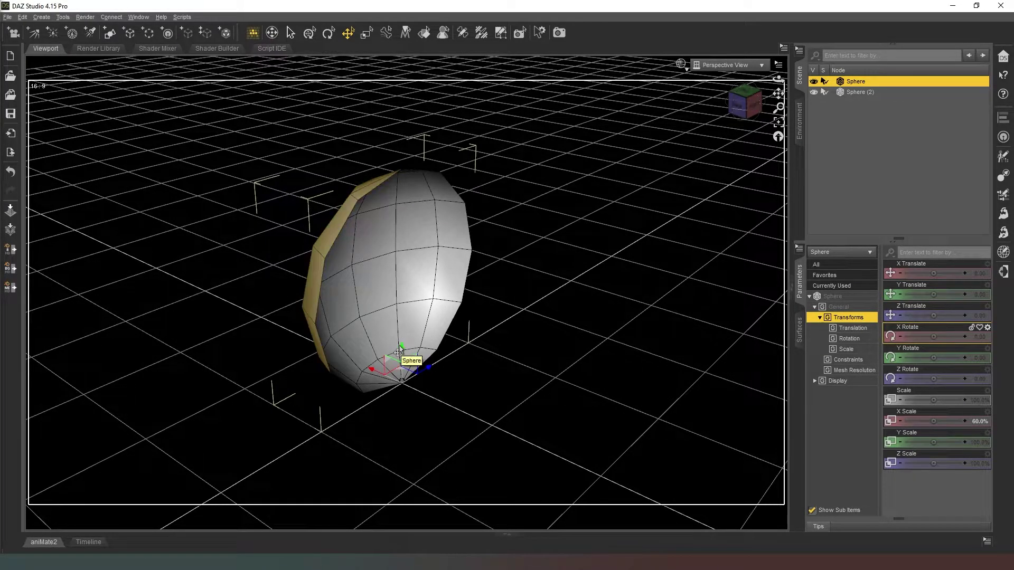
left_click_drag(402, 349, 395, 292)
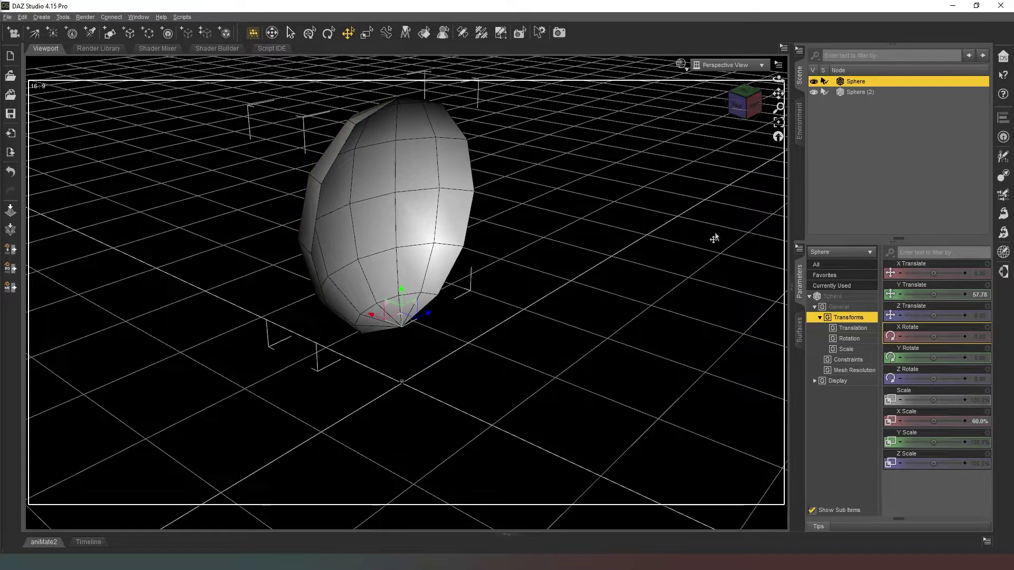
key("ctrl+z")
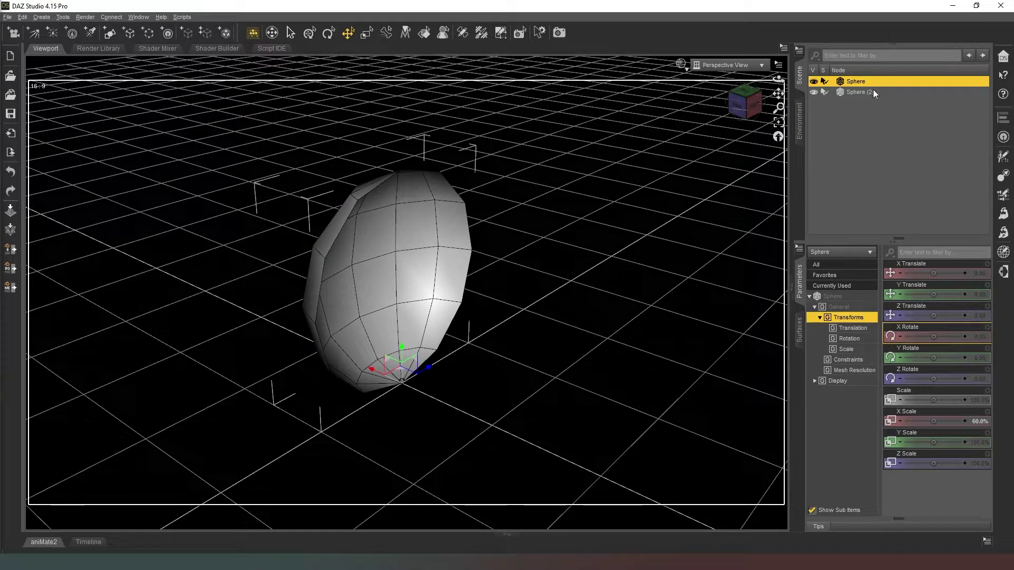
Rename the half-sphere node in the scene as Dish
left_click(873, 92)
left_click(856, 82)
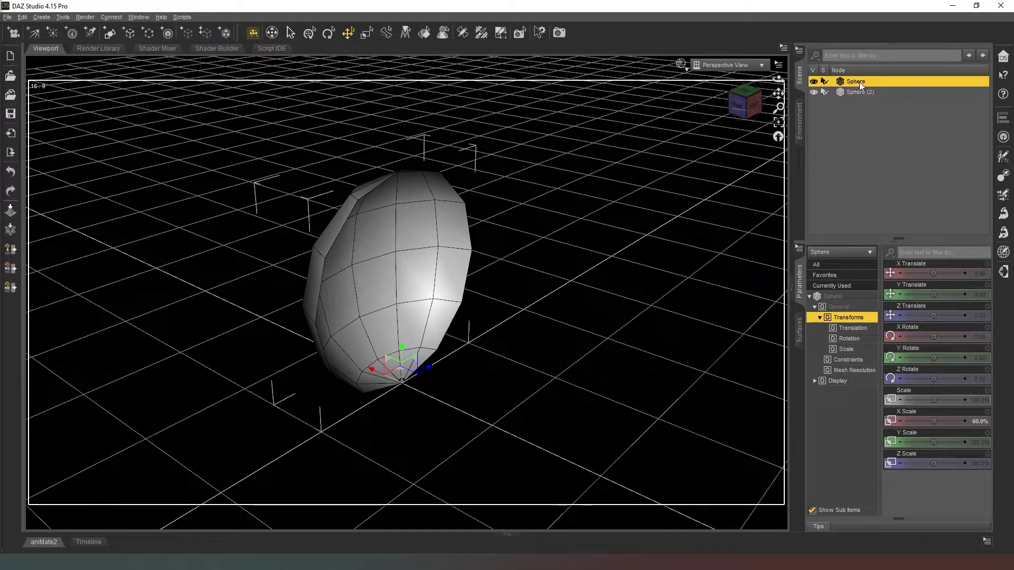
left_click(858, 91)
left_click(861, 81)
right_click(857, 81)
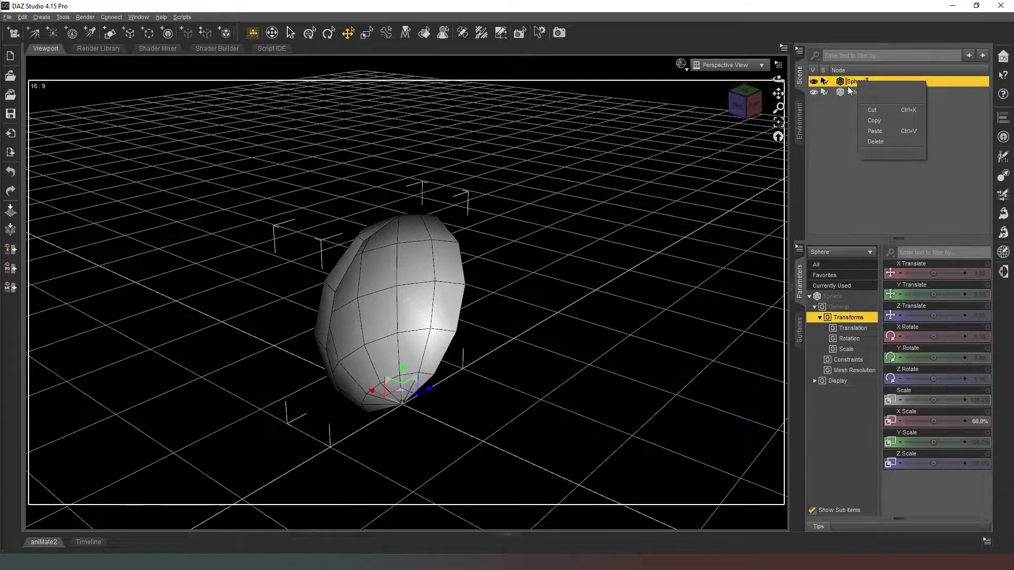
left_click(856, 82)
type("Disc")
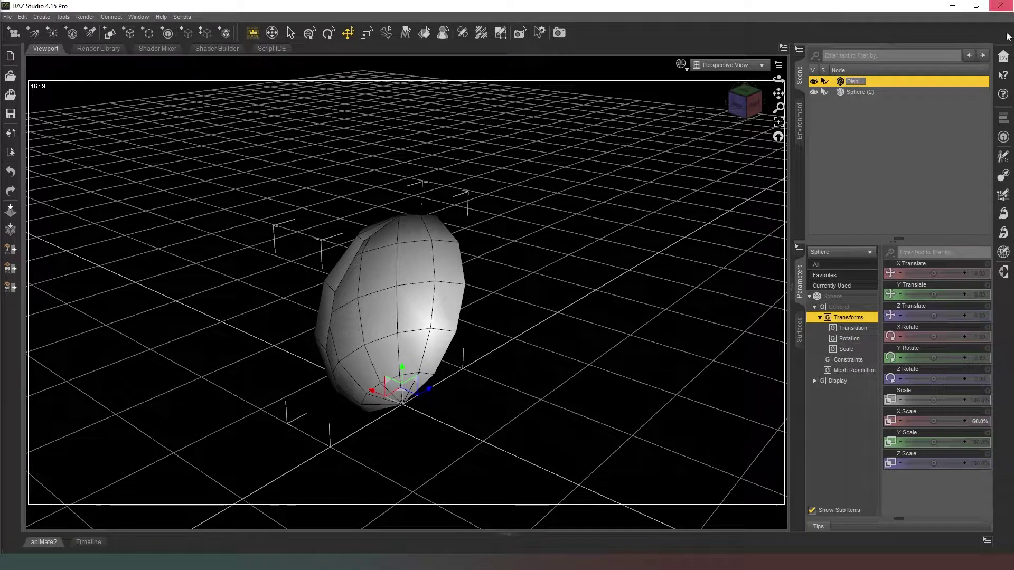
Rename the small second sphere's node as lamp
left_click(852, 92)
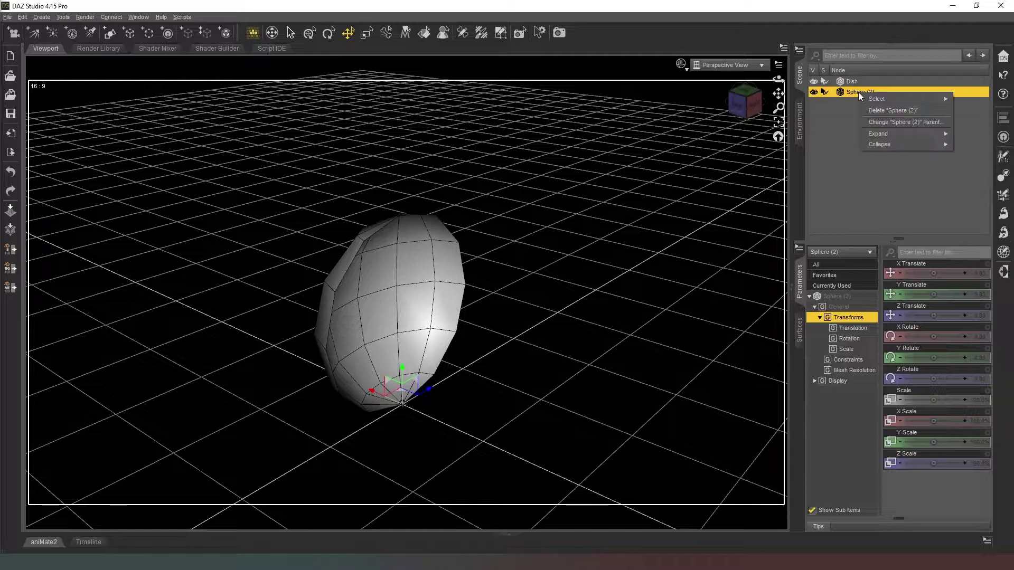
double_click(858, 92)
left_click_drag(849, 94, 968, 94)
key("BackSpace")
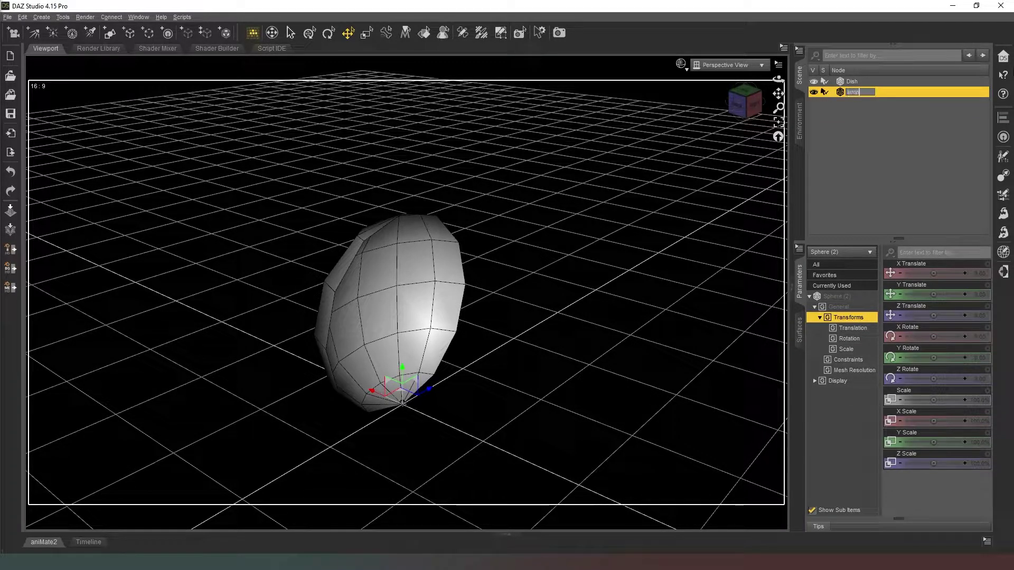
type("lamp")
key("Return")
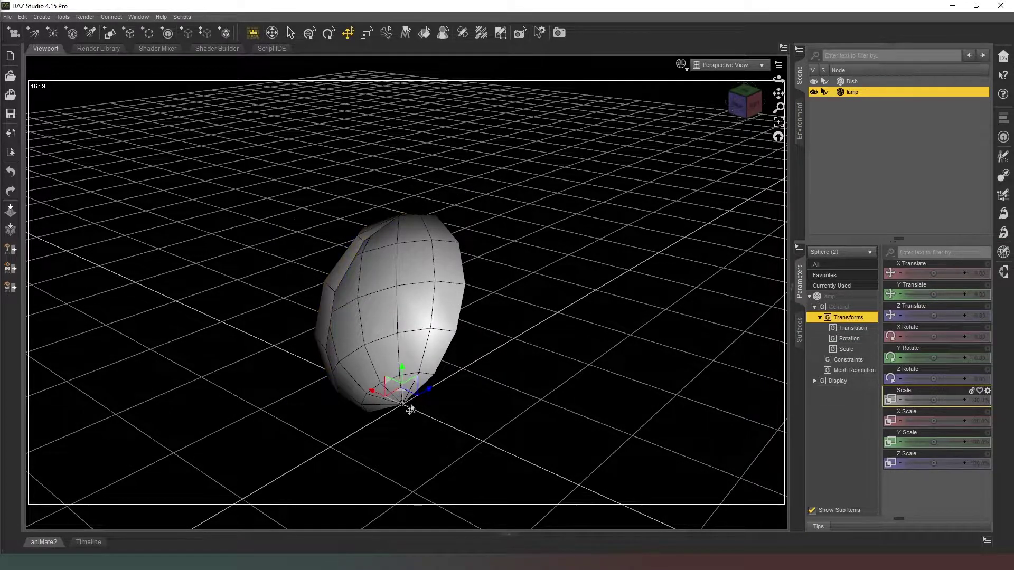
Raise the lamp to the dish's mid-height by setting its Y Translate to 100 and refining it to 97.50
left_click(746, 98)
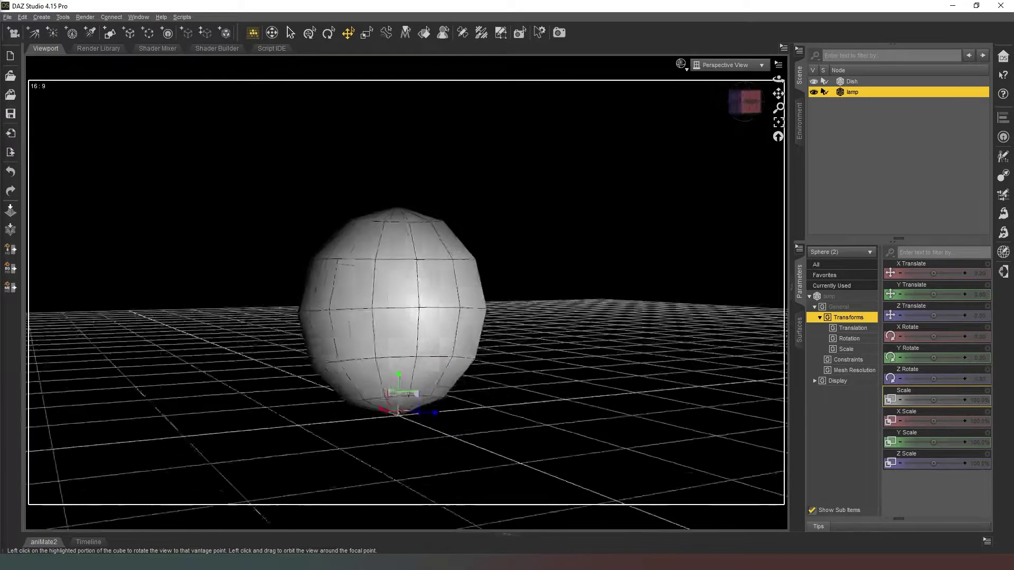
left_click_drag(745, 102, 766, 110)
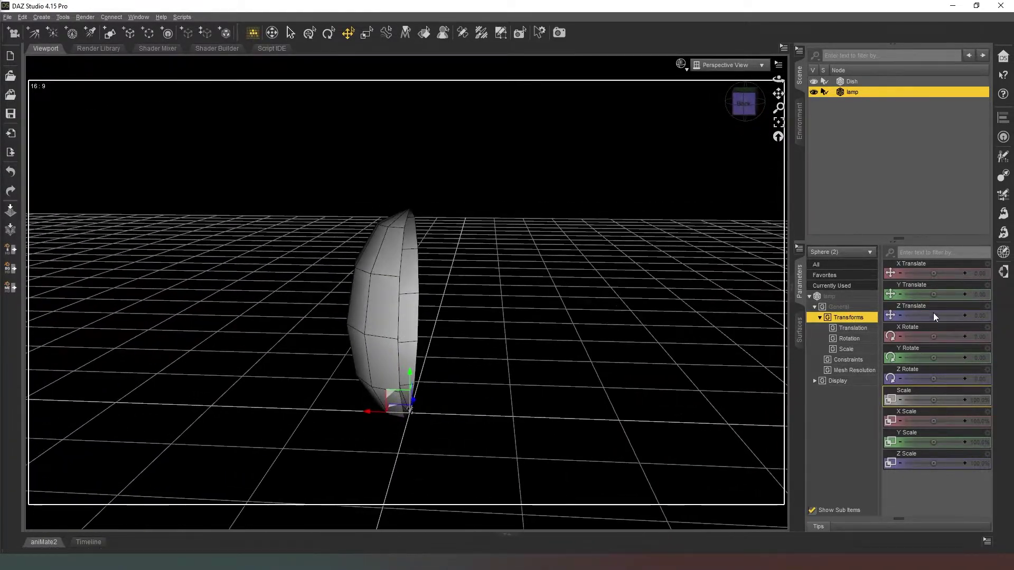
left_click(980, 293)
type("100")
key("Return")
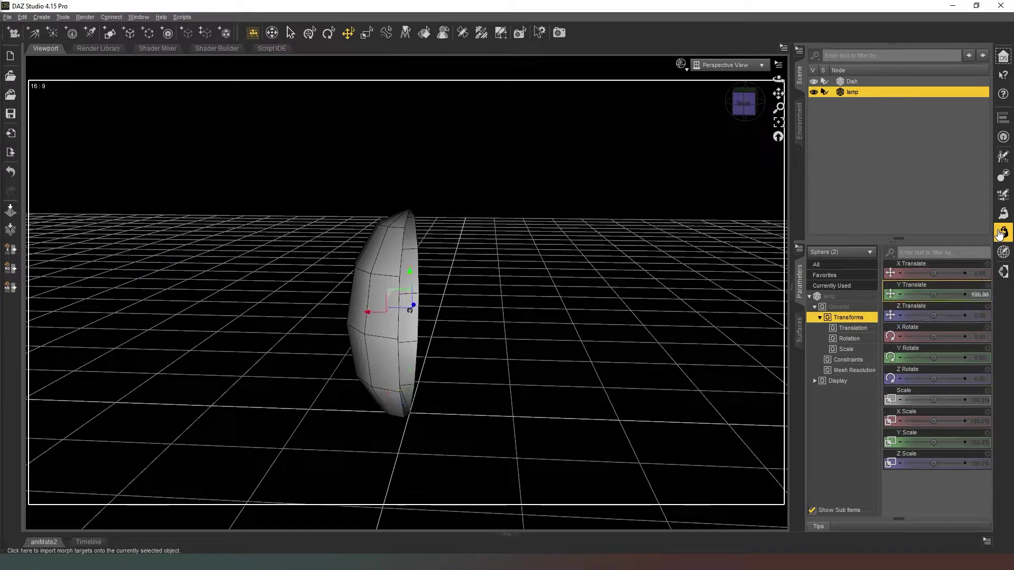
left_click(980, 295)
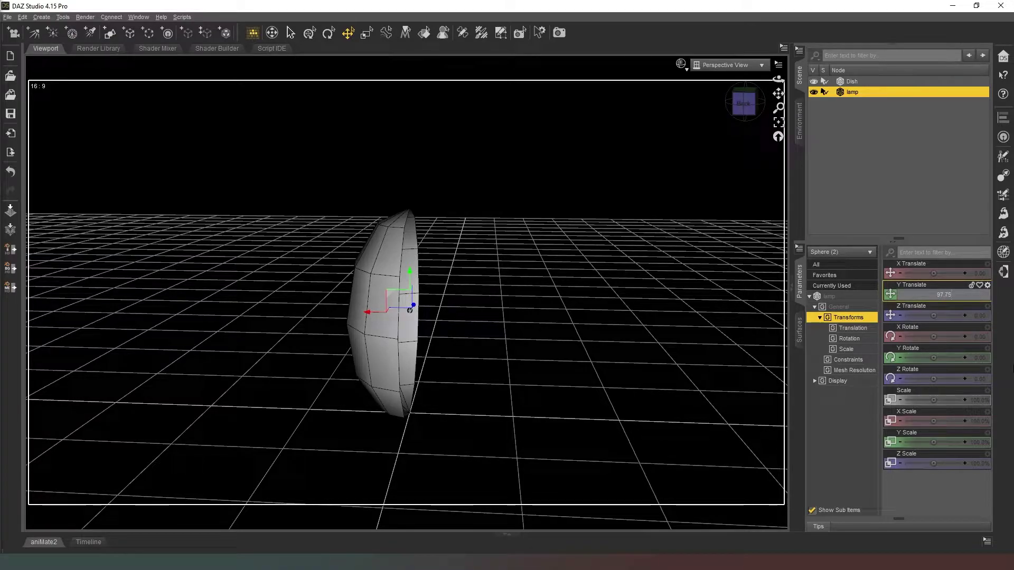
key("Return")
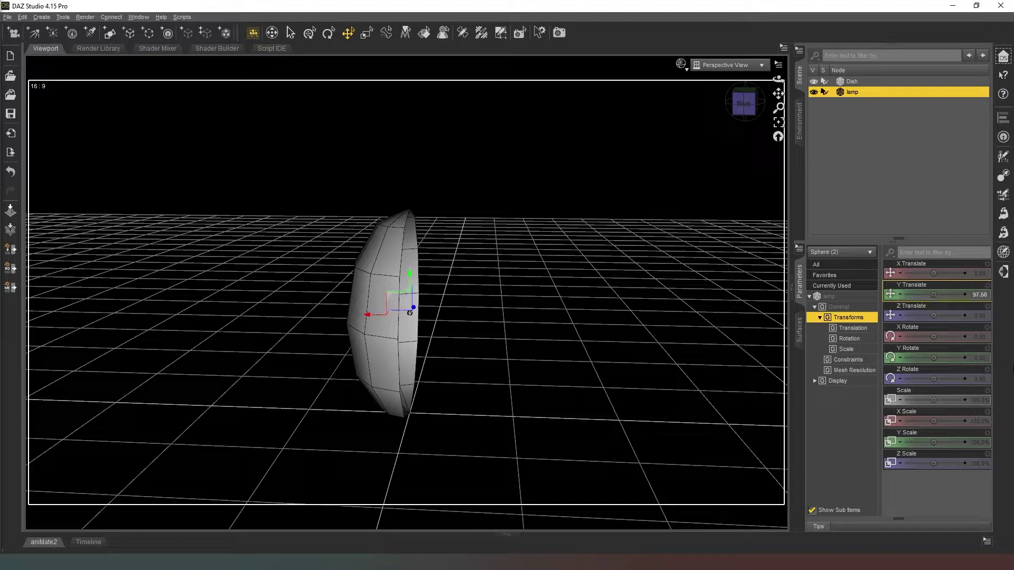
Set the emission color of the lamp's Default surface to white
left_click_drag(738, 113, 740, 120)
left_click(742, 108)
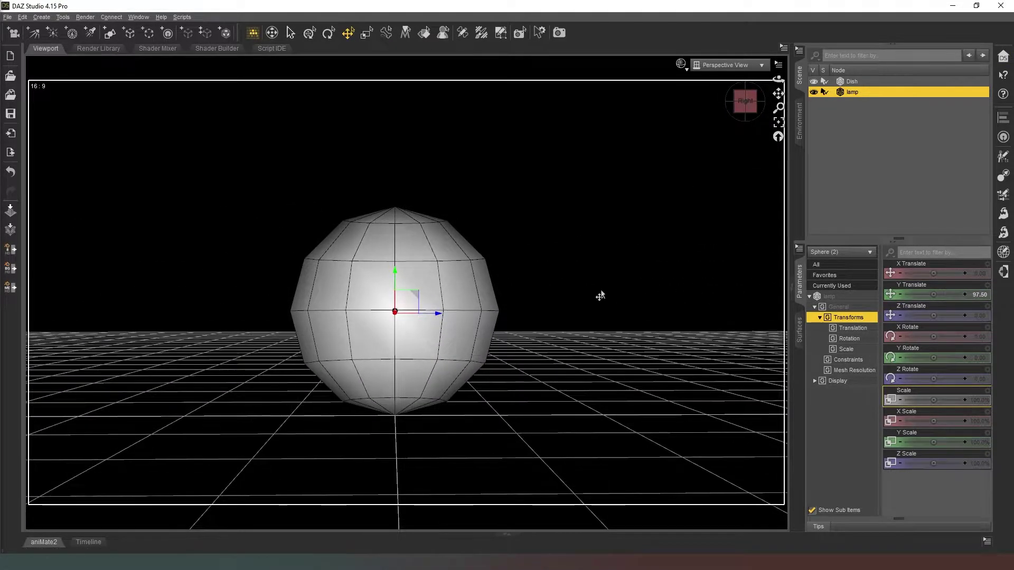
left_click_drag(740, 102, 825, 391)
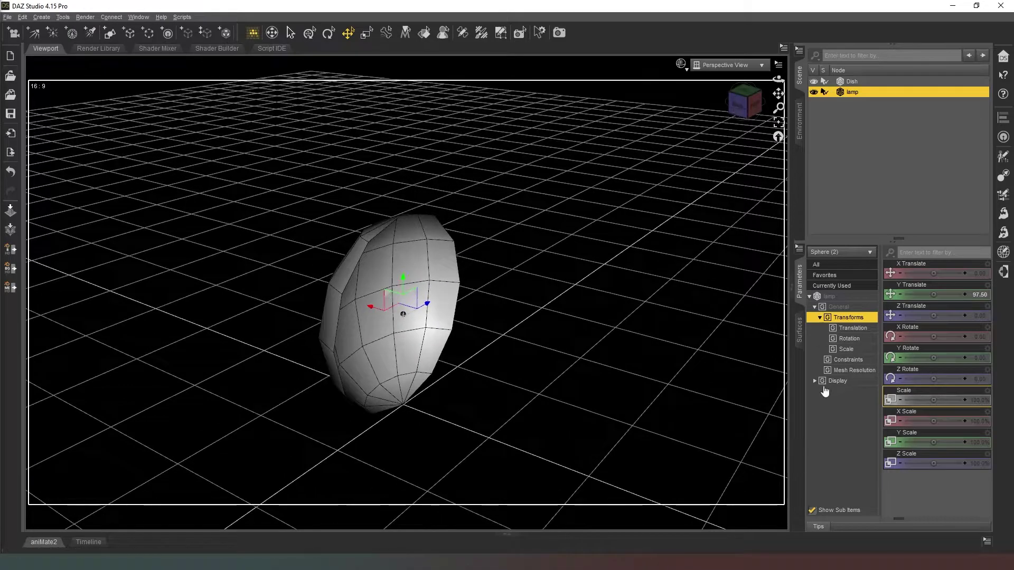
left_click(801, 331)
left_click(816, 307)
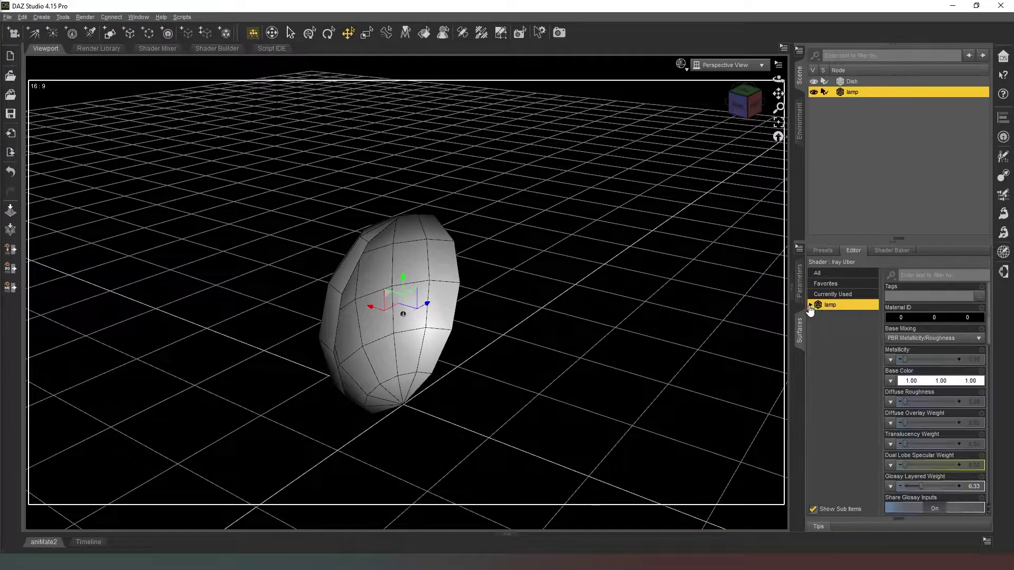
left_click(816, 316)
left_click(844, 380)
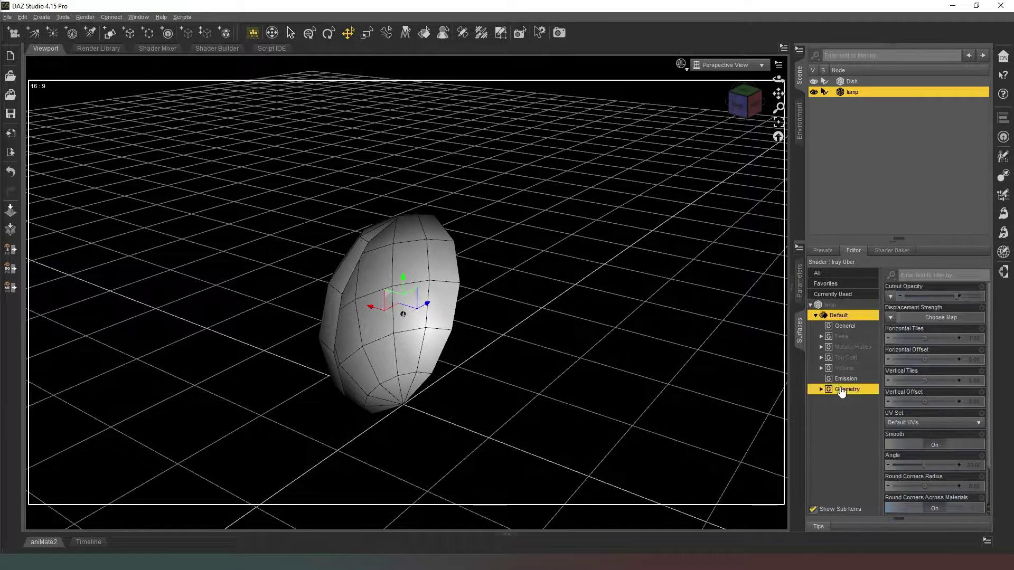
left_click(922, 296)
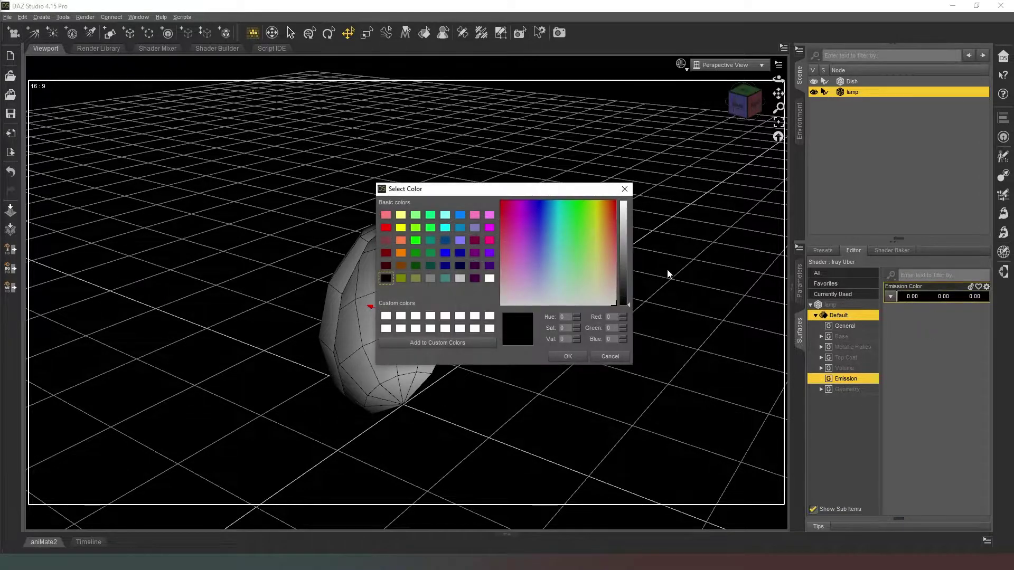
left_click_drag(630, 233, 626, 203)
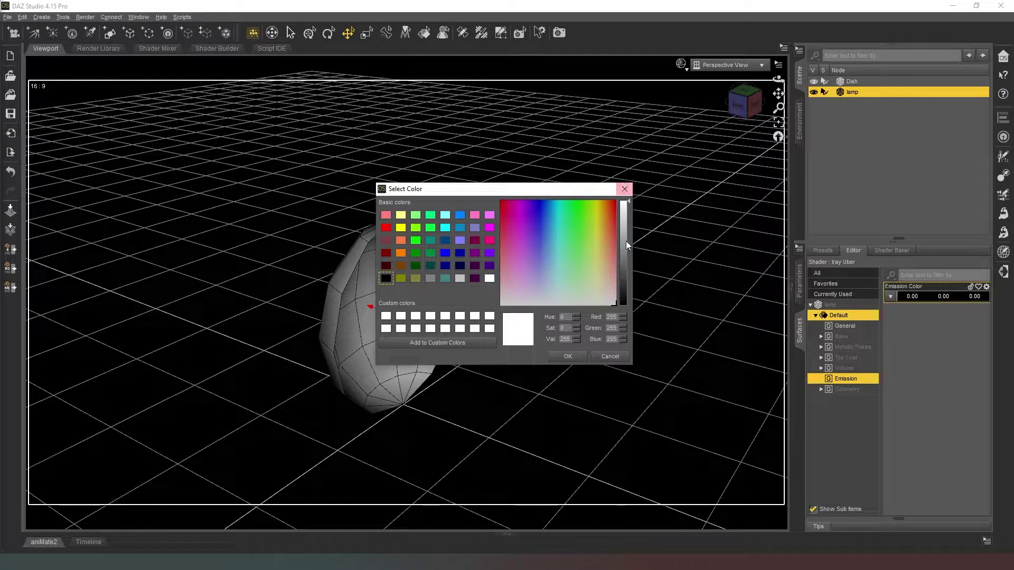
left_click(568, 357)
Set the lamp's luminance units to kcd/m^2 and its luminance to 5000
left_click(919, 402)
left_click(908, 429)
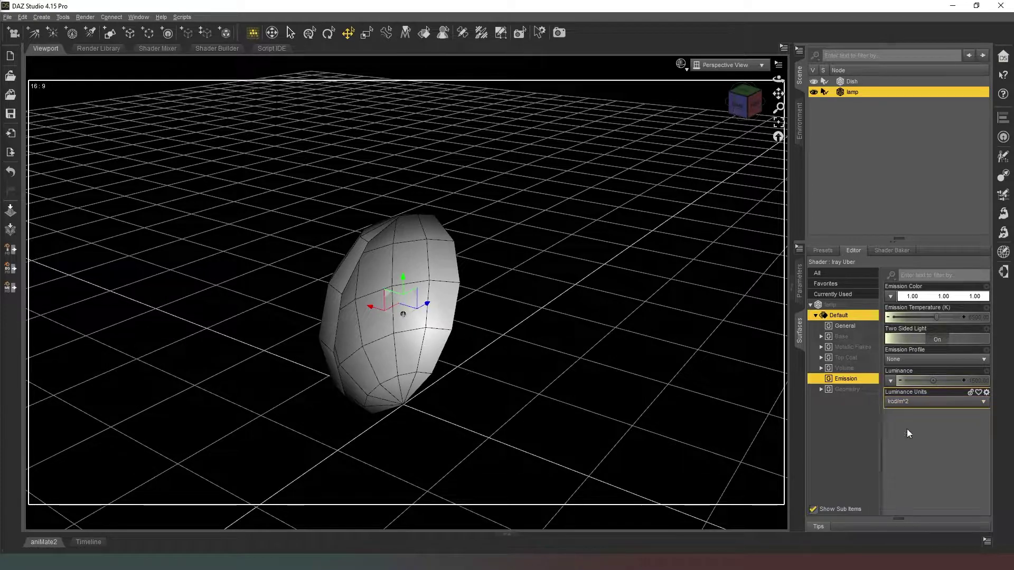
left_click(974, 380)
type("5000")
key("Return")
Preview the scene in NVIDIA Iray and examine how the lamp lights the dish from the back and right sides
left_click(680, 64)
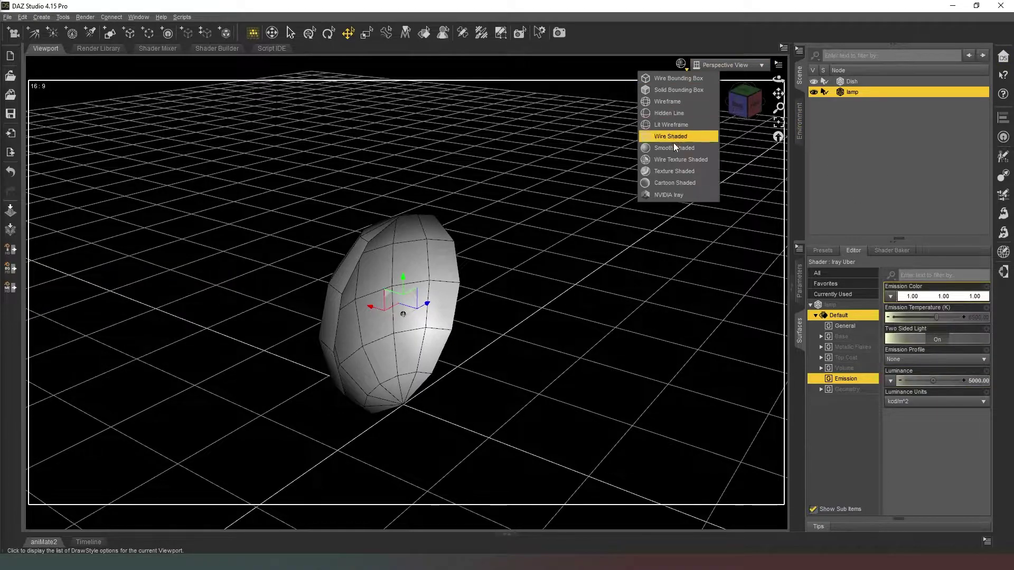
left_click(670, 194)
left_click(750, 103)
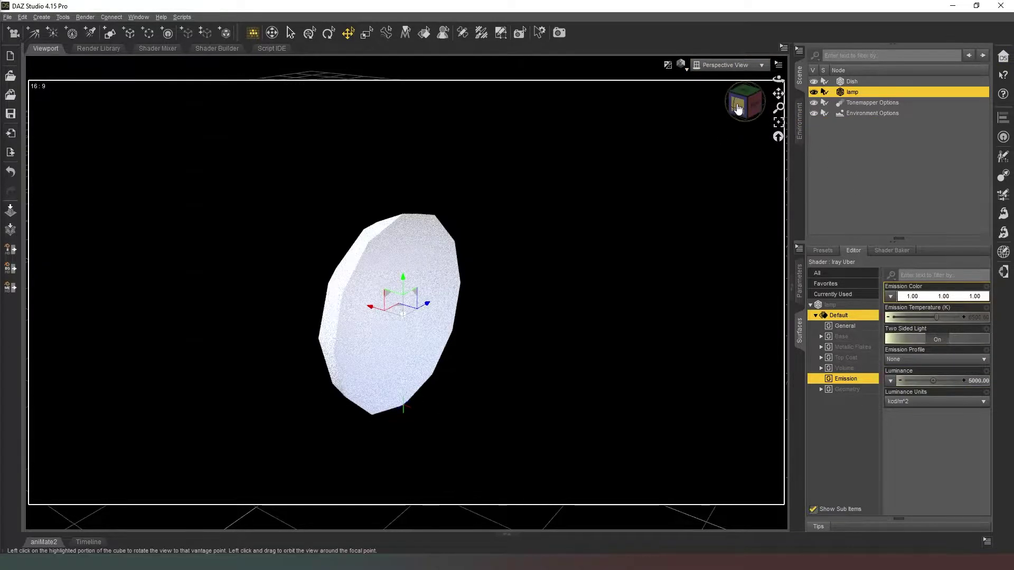
left_click(742, 106)
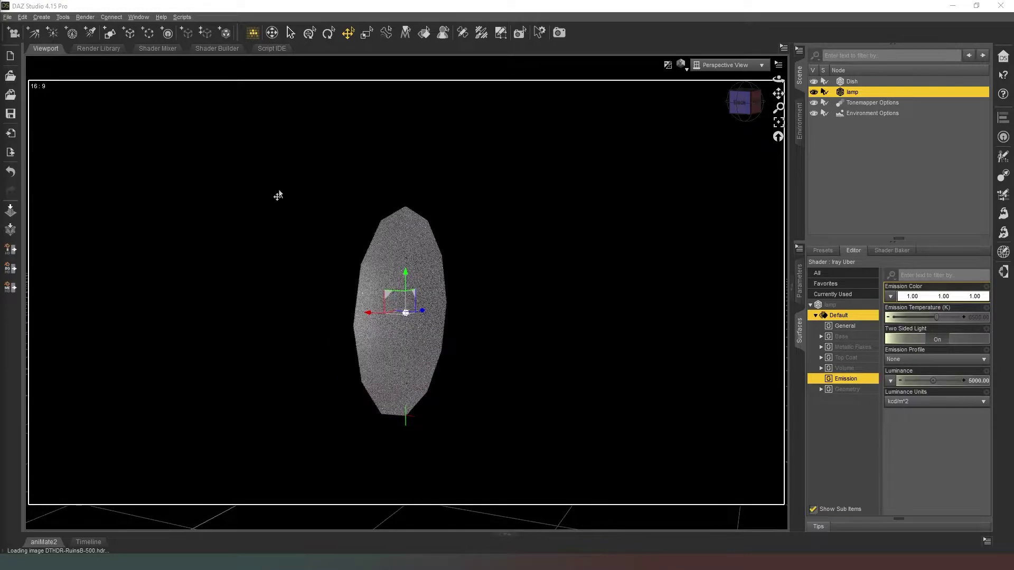
left_click(739, 104)
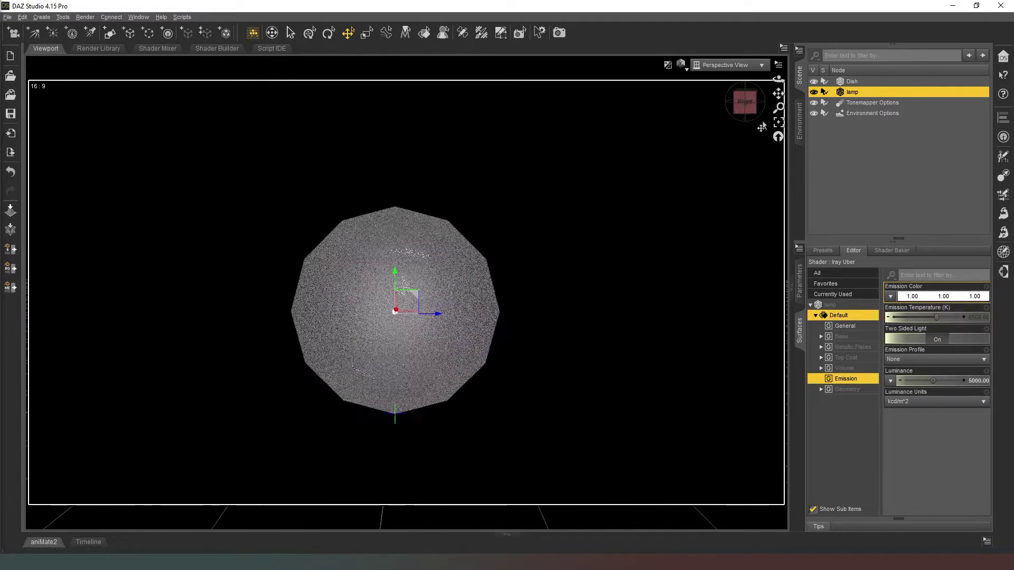
left_click(740, 93)
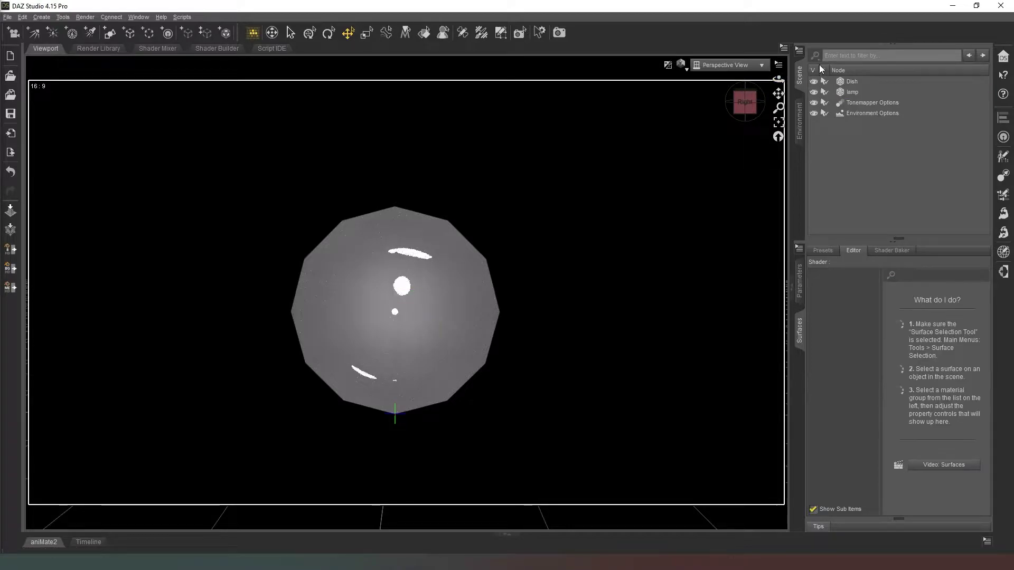
mouse_move(745, 102)
left_mouse_down()
mouse_move(778, 113)
mouse_move(750, 116)
left_mouse_up()
left_click(759, 105)
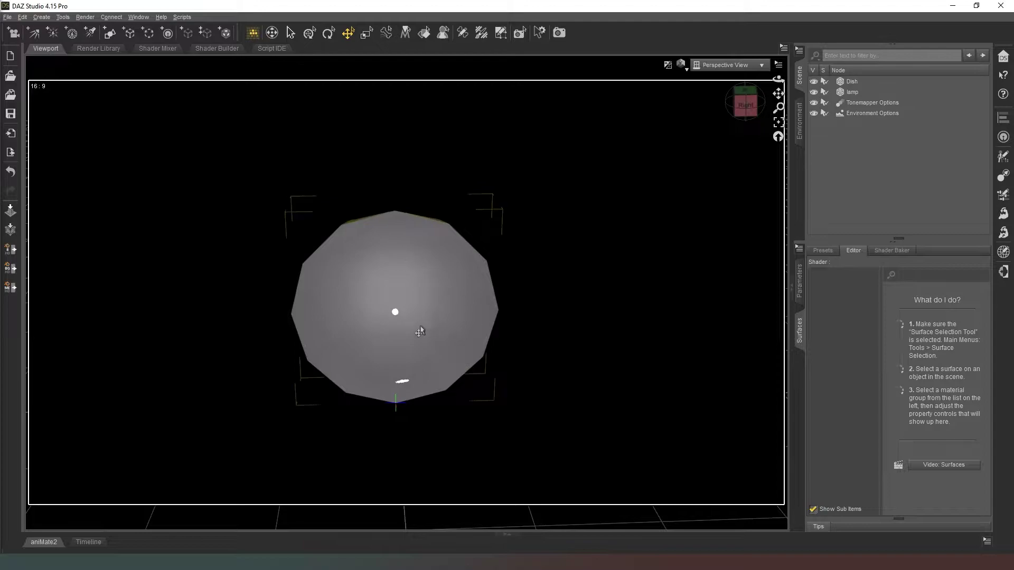
left_click(763, 105)
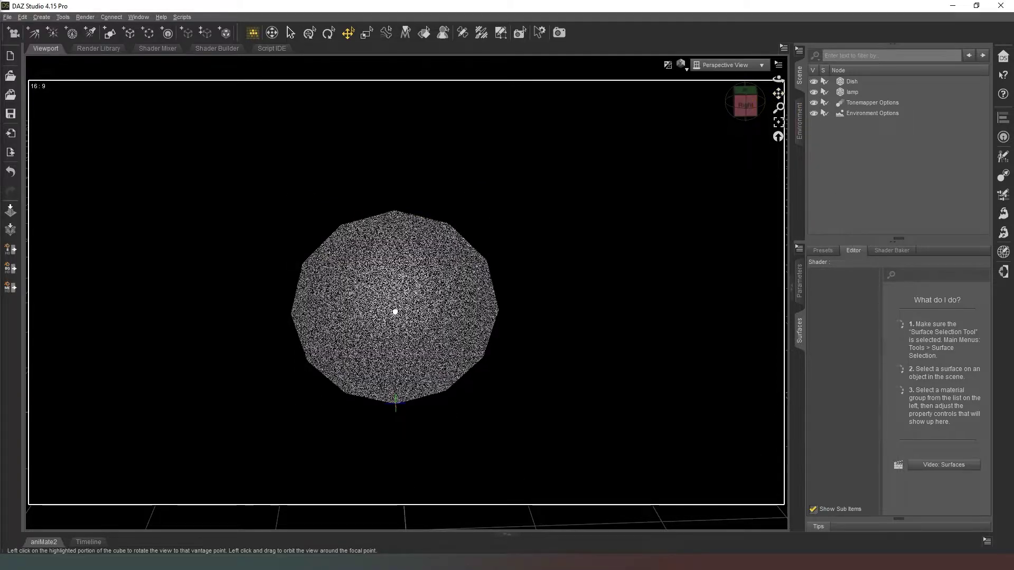
Increase the luminance of the lamp's emissive surface to 500000
left_click(852, 92)
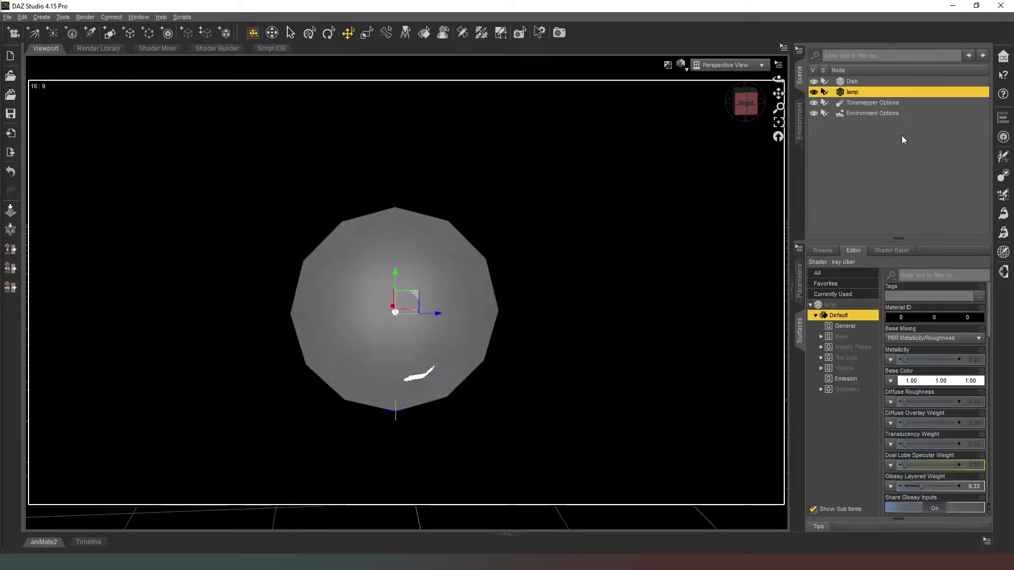
left_click(864, 385)
left_click(945, 381)
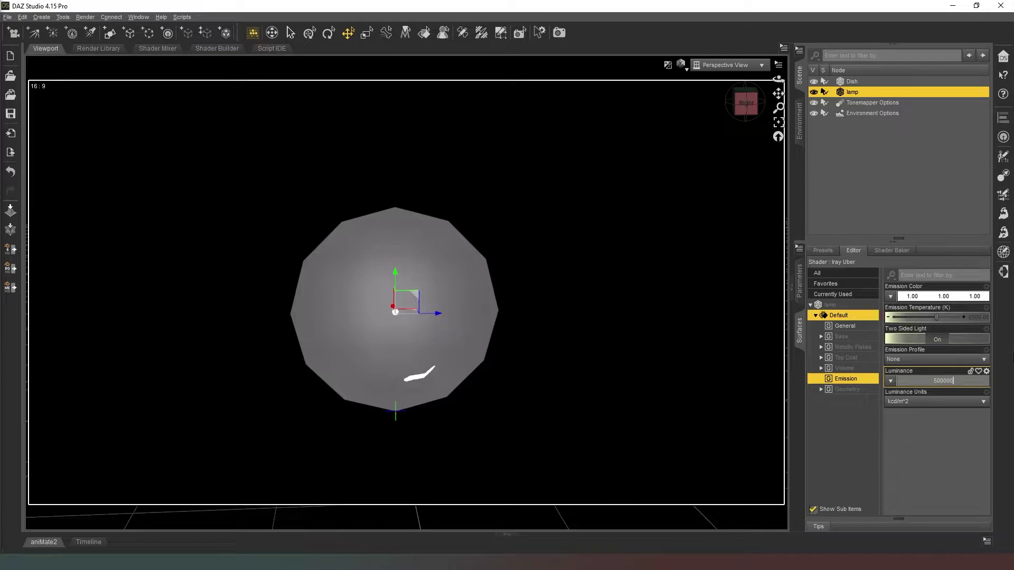
key("Return")
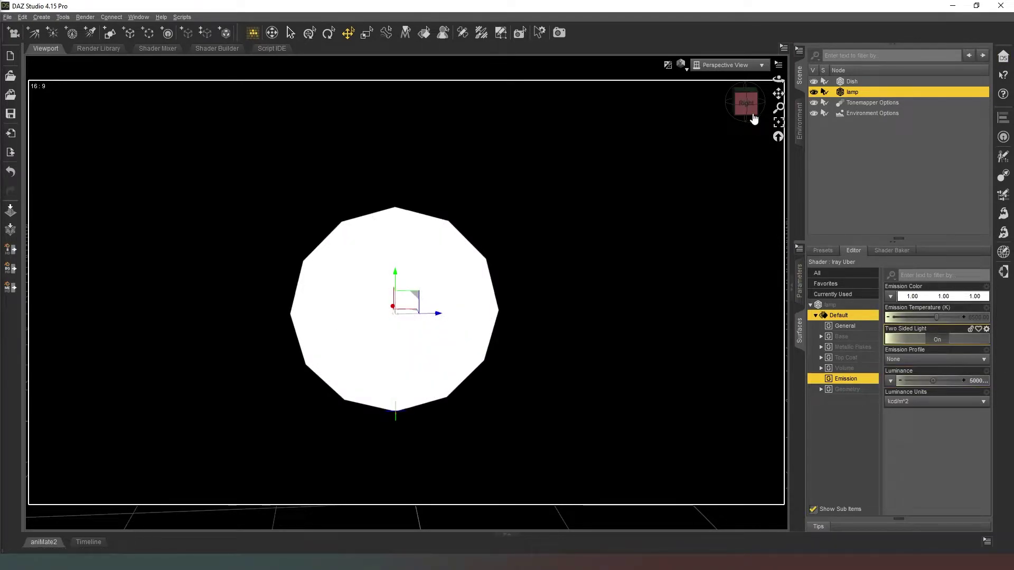
Switch the viewport draw style from the Iray preview to Wire Texture Shaded
left_click_drag(754, 117, 622, 106)
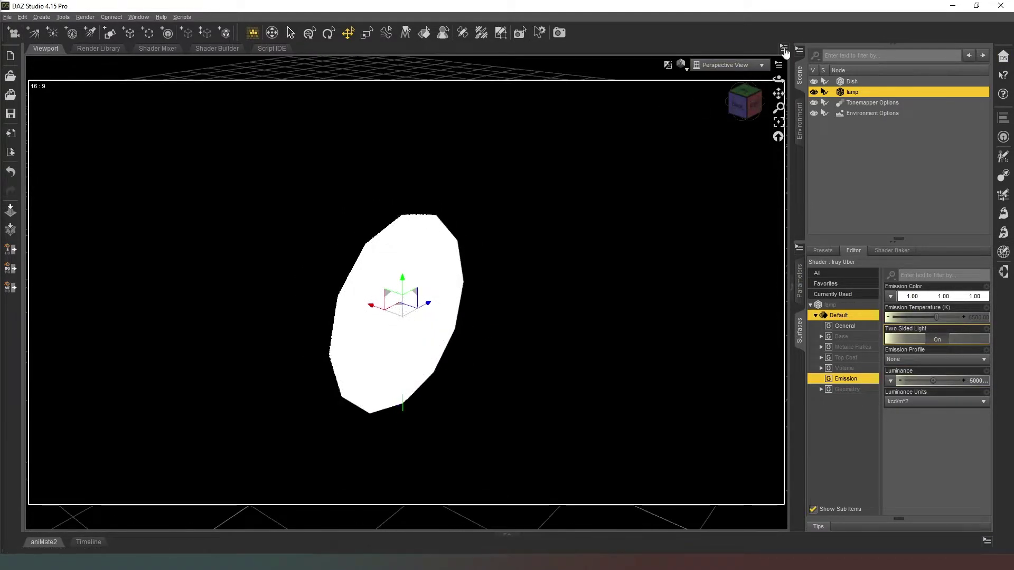
left_click(681, 64)
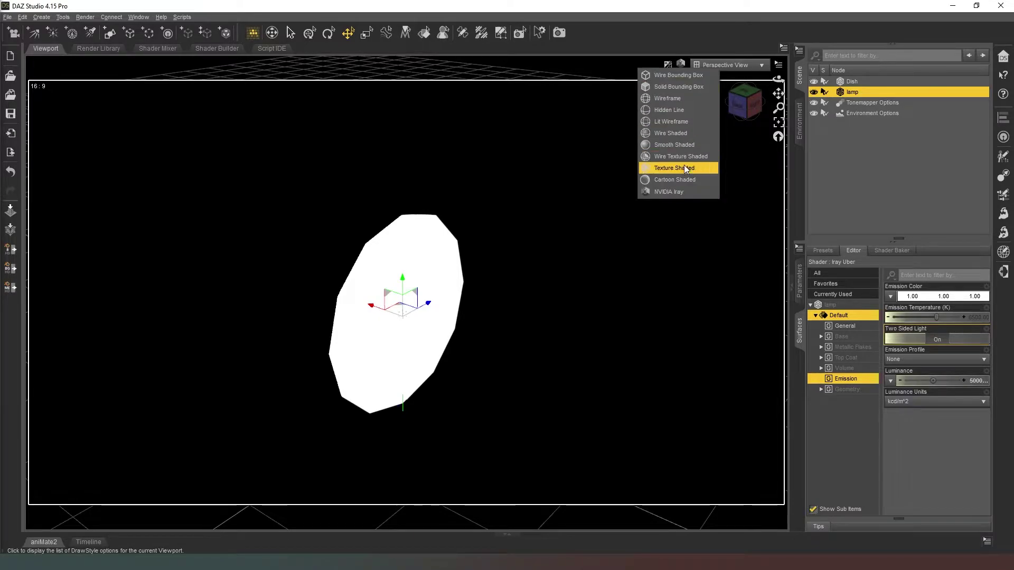
left_click(677, 154)
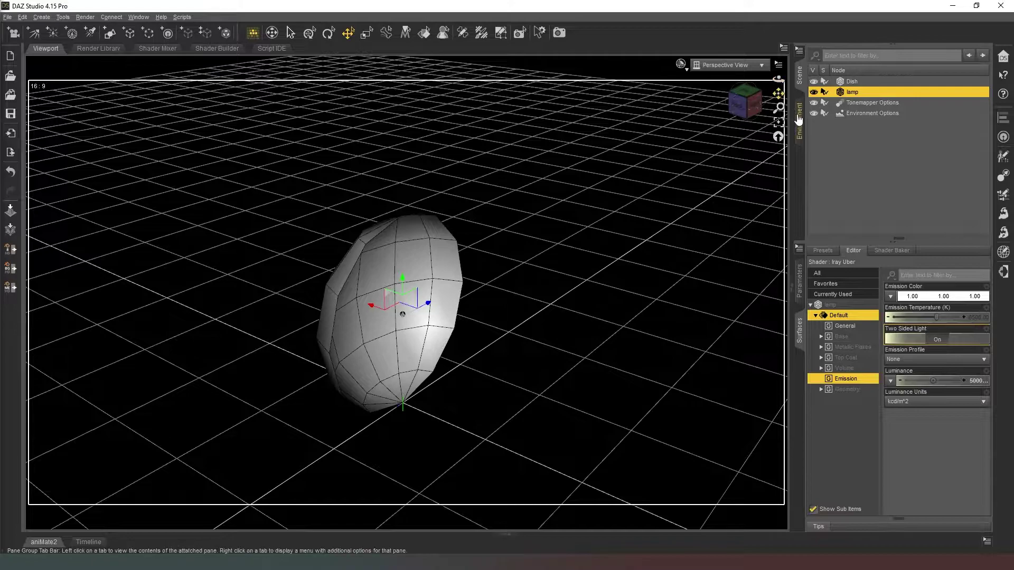
Move the lamp slightly along the X axis, deeper into the dish, and check its position from the right and back
left_click_drag(740, 104, 760, 105)
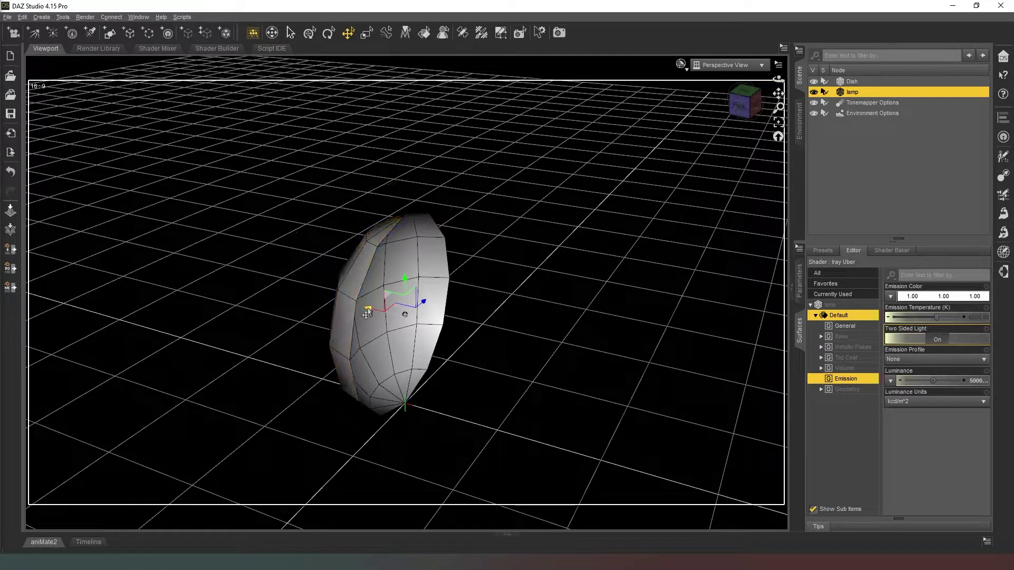
left_click_drag(367, 313, 358, 306)
left_click_drag(739, 105, 754, 138)
left_click(745, 103)
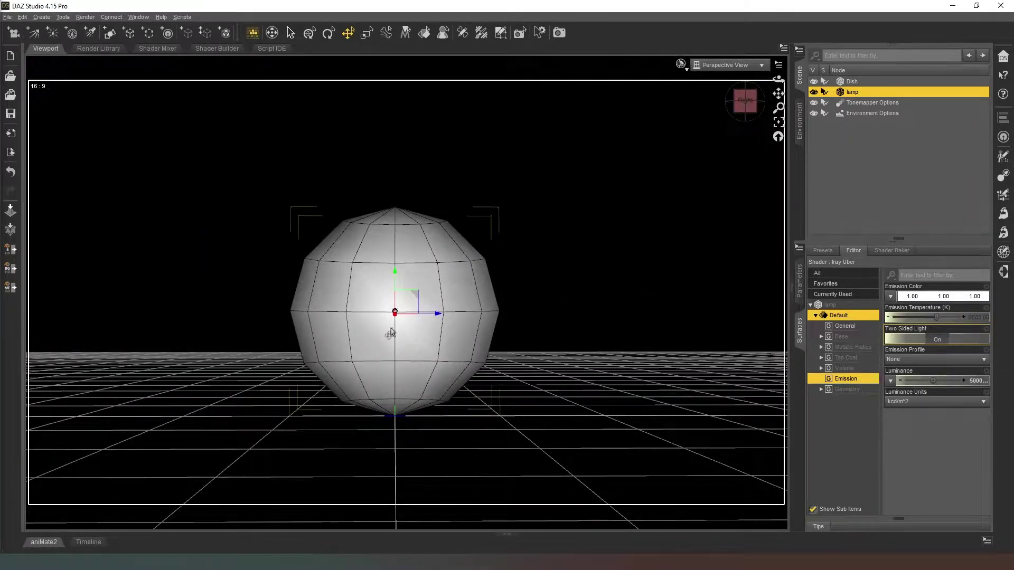
left_click(740, 103)
left_click_drag(740, 103, 756, 110)
Create another sphere primitive 0.05 m in diameter at the world center, with 6 segments and 12 sides, and select it
left_click(116, 37)
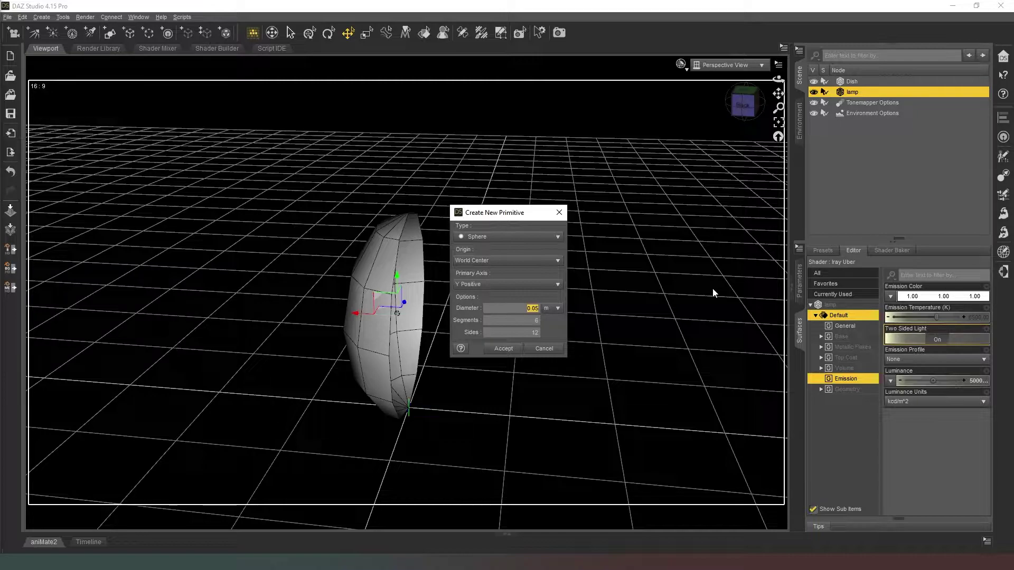
key("Return")
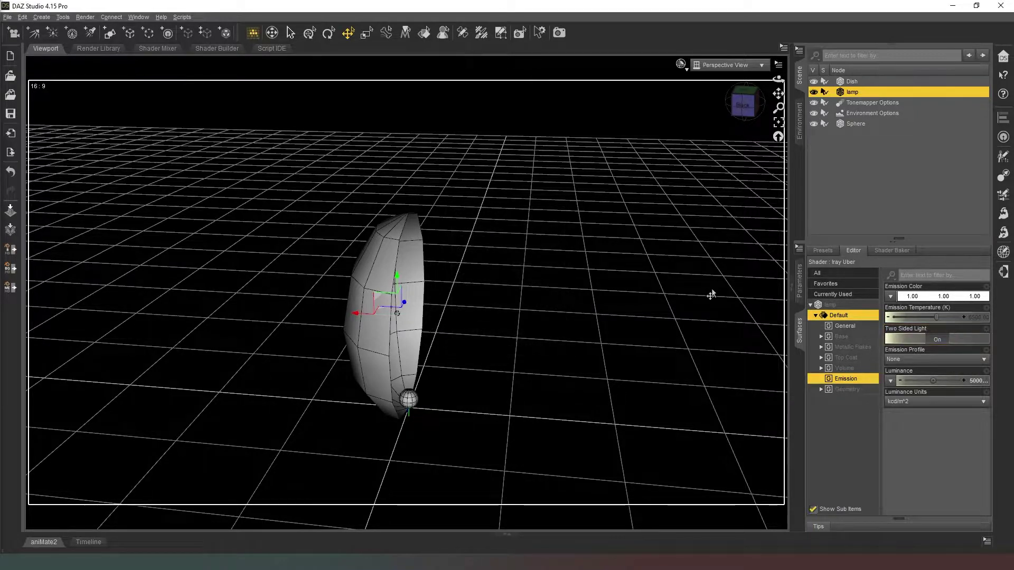
left_click(855, 123)
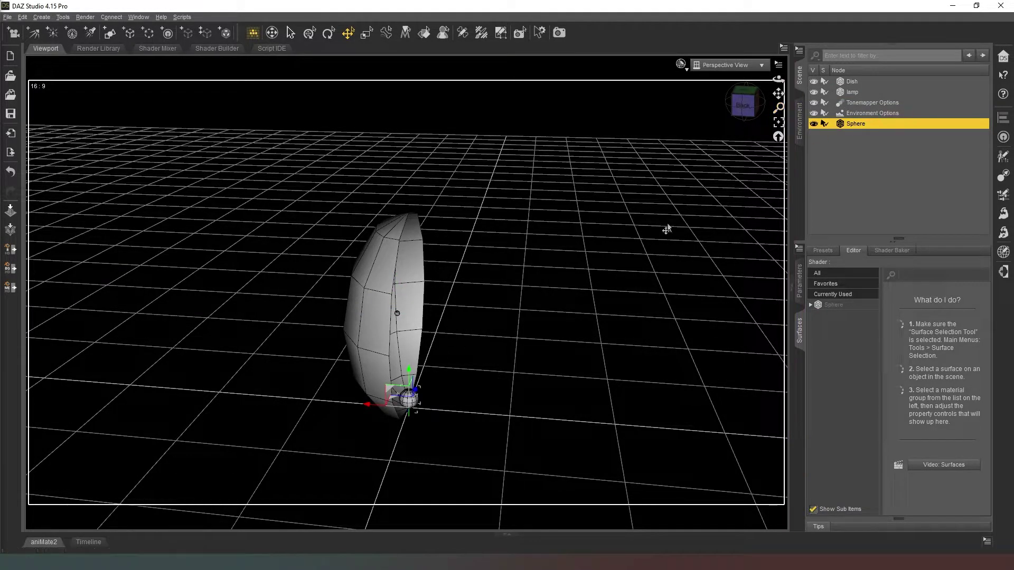
With the Geometry Editor, delete the polygons of the new small sphere's half that faces into the dish
left_click(502, 37)
mouse_move(743, 105)
left_mouse_down()
mouse_move(761, 103)
mouse_move(738, 105)
left_mouse_up()
scroll(718, 119, "up", 10)
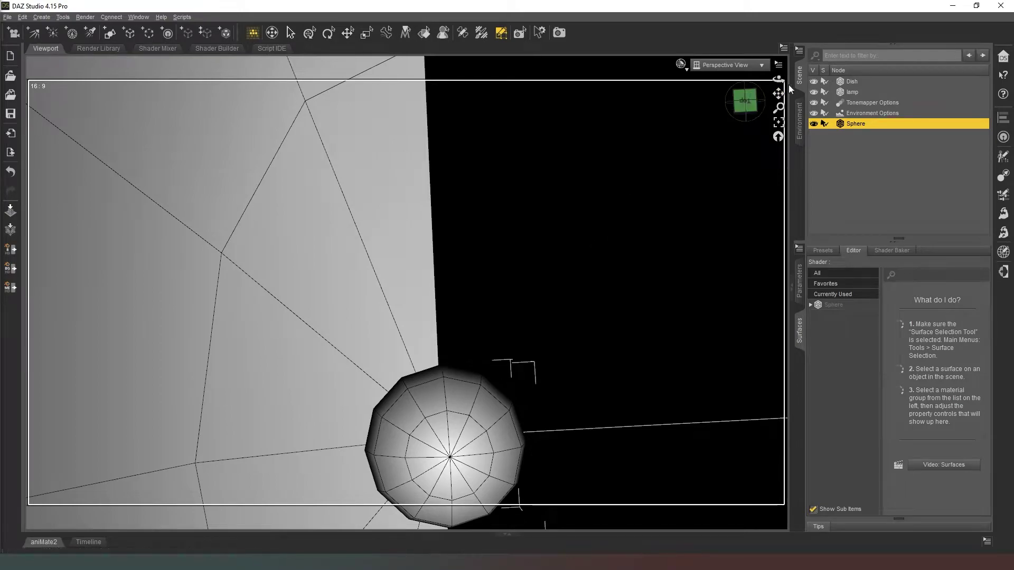
left_click_drag(778, 93, 771, 85)
left_click_drag(329, 315, 409, 460)
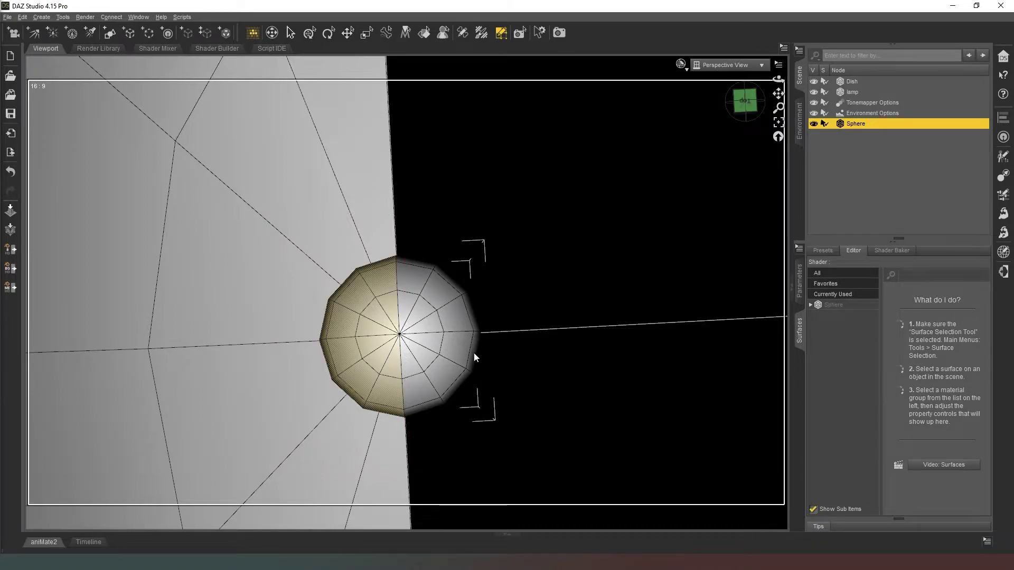
mouse_move(752, 105)
left_mouse_down()
mouse_move(761, 107)
mouse_move(747, 109)
left_mouse_up()
left_click(778, 124)
right_click(450, 262)
mouse_move(512, 323)
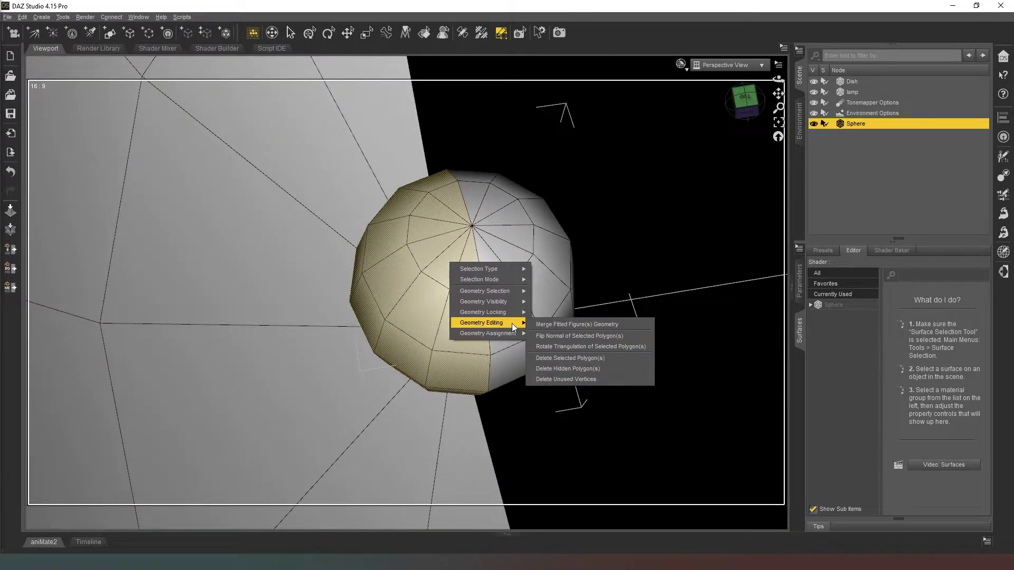
left_click(579, 358)
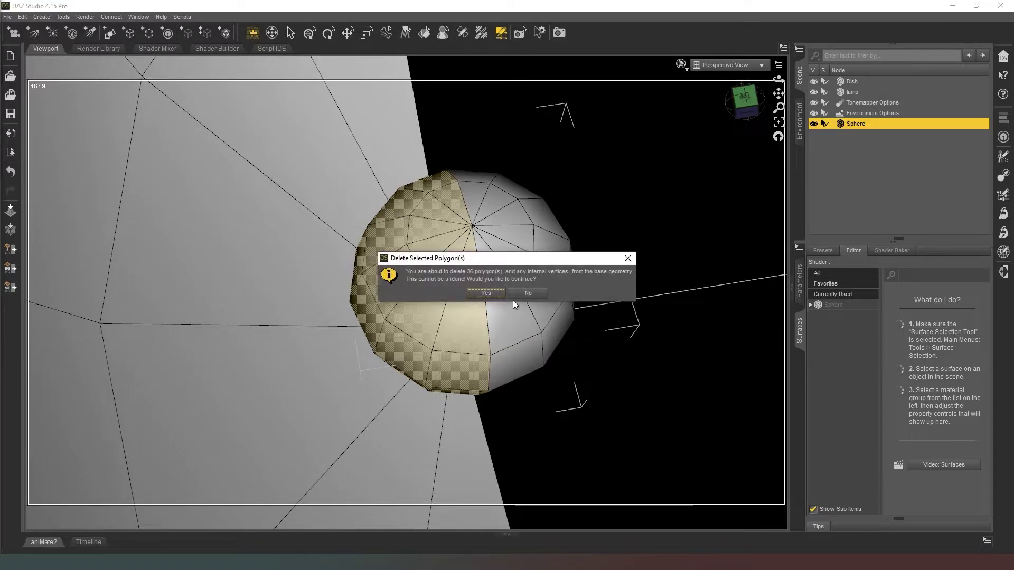
left_click(489, 293)
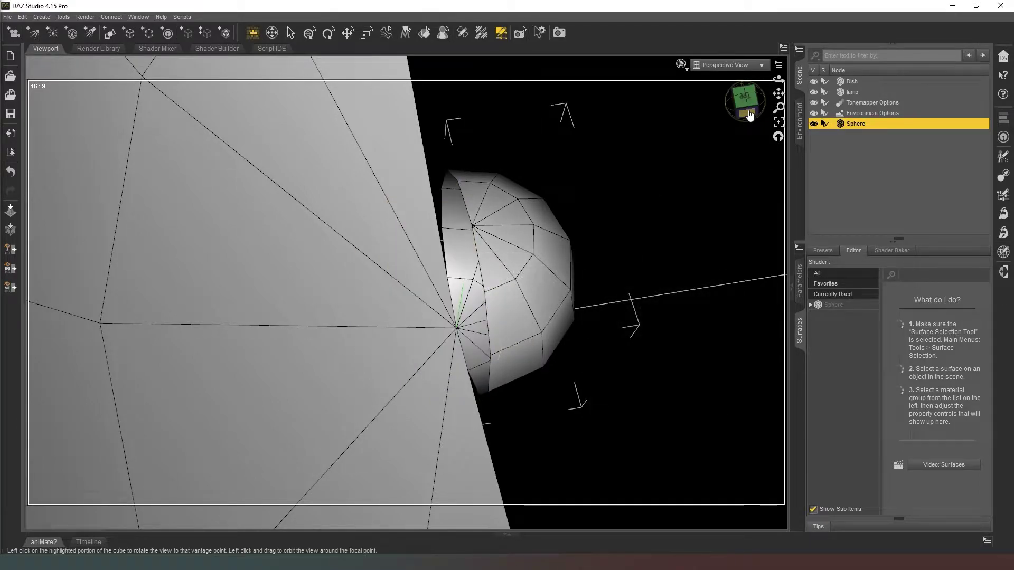
Flatten the small half sphere by setting its X Scale to 35%
left_click_drag(750, 115, 729, 122)
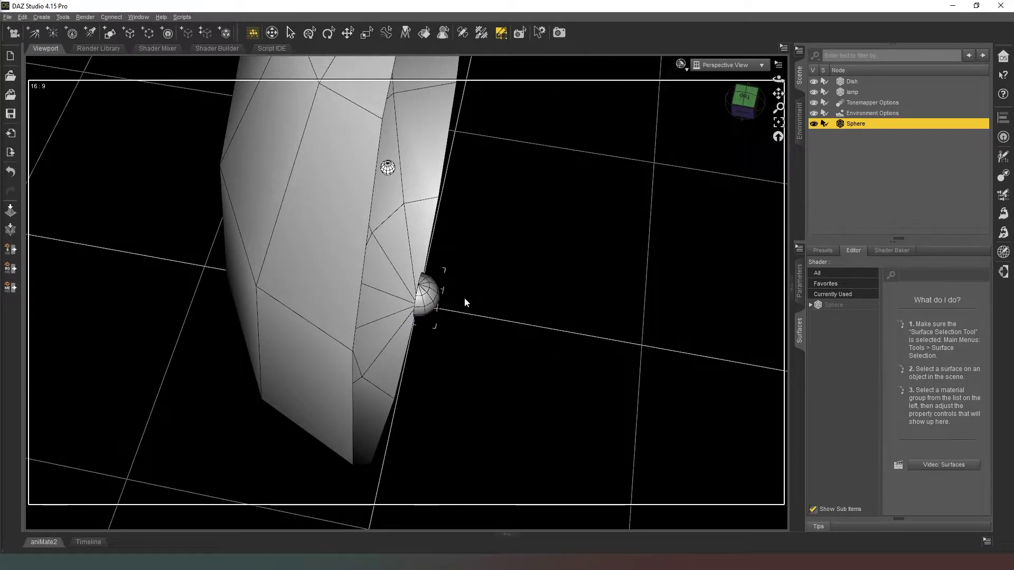
left_click(799, 283)
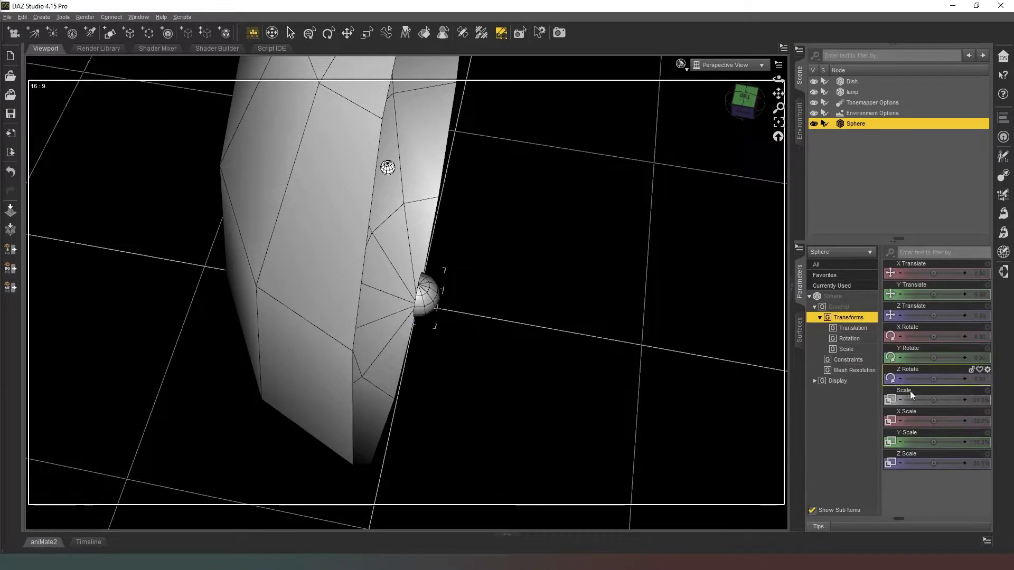
left_click(972, 425)
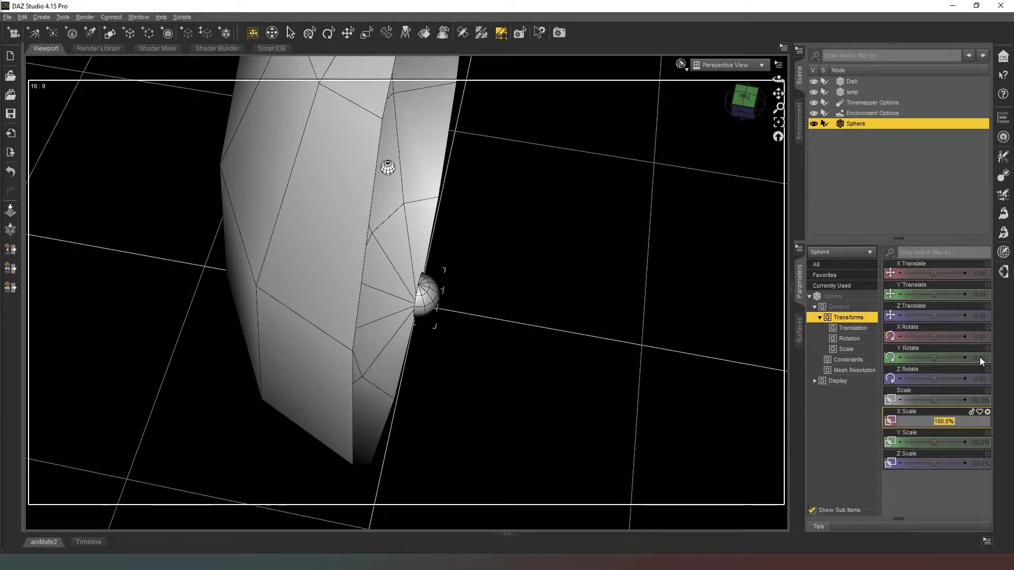
type("35")
key("Return")
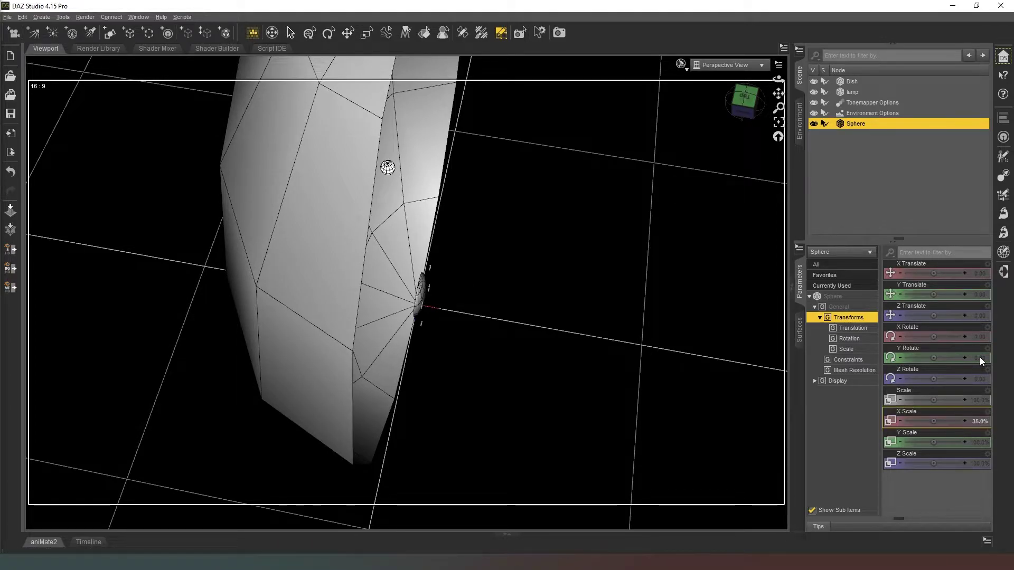
left_click(744, 103)
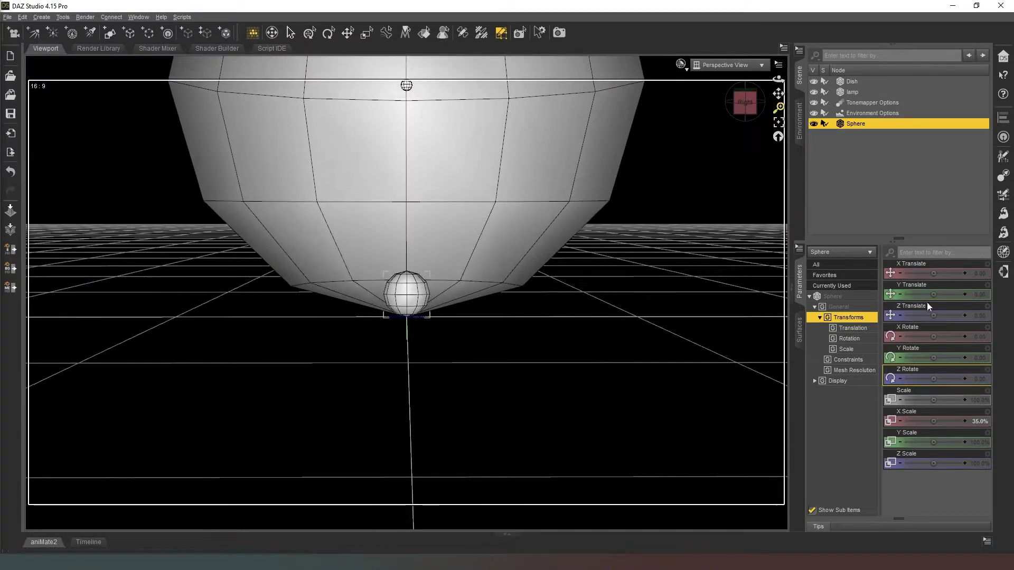
Raise the small half sphere by setting its Y Translate to 90, and check its height against the lamp
left_click(981, 296)
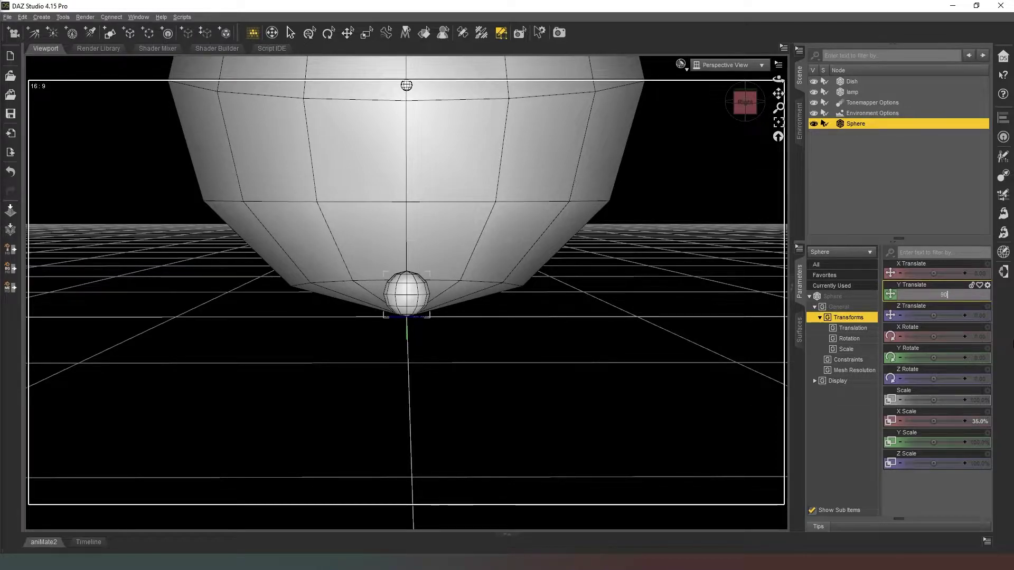
type("90")
key("Return")
left_click_drag(761, 112, 695, 120)
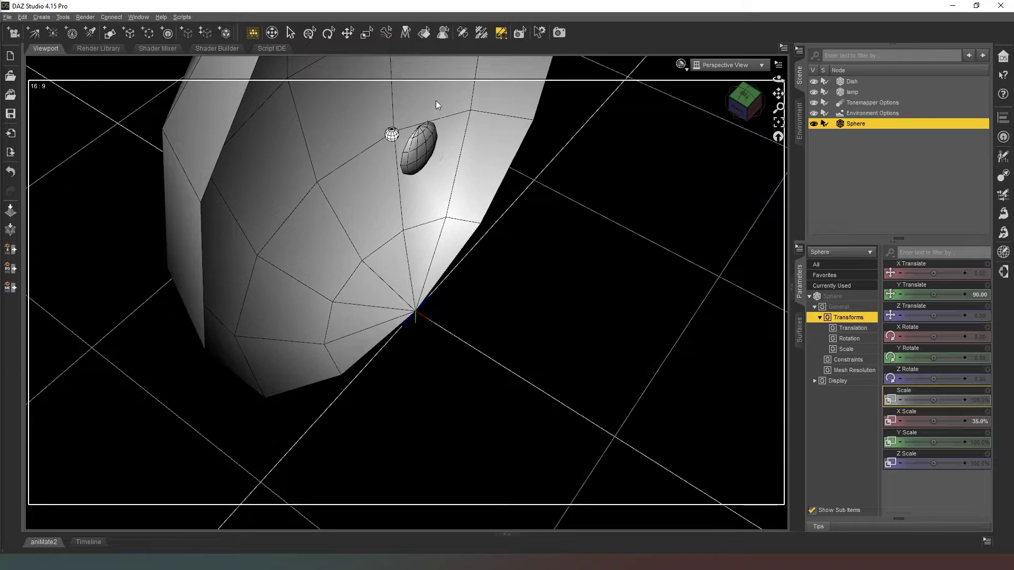
left_click(738, 106)
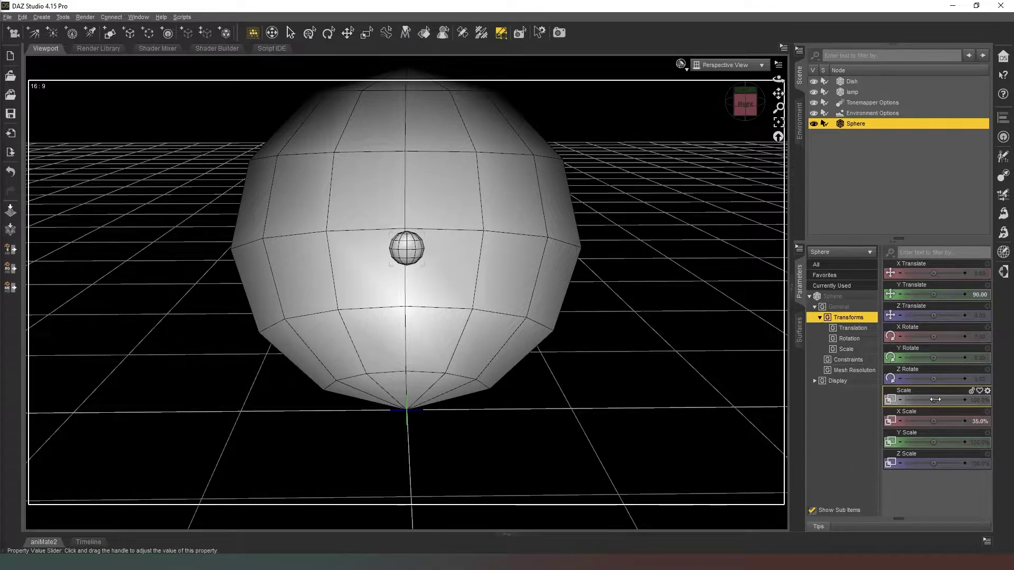
Enlarge the small half sphere by setting its overall Scale to 150%
left_click_drag(935, 399, 950, 400)
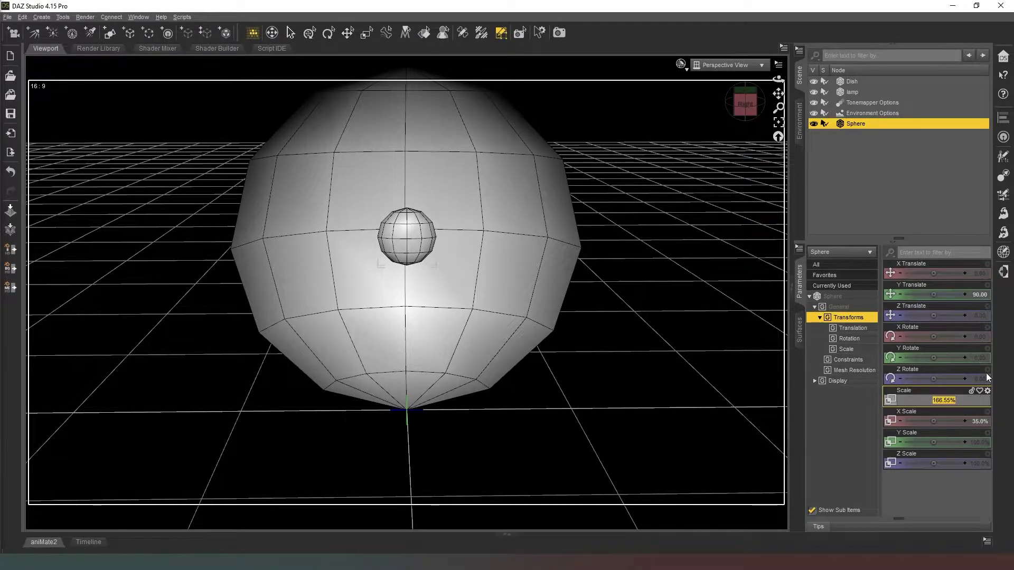
type("150")
key("Return")
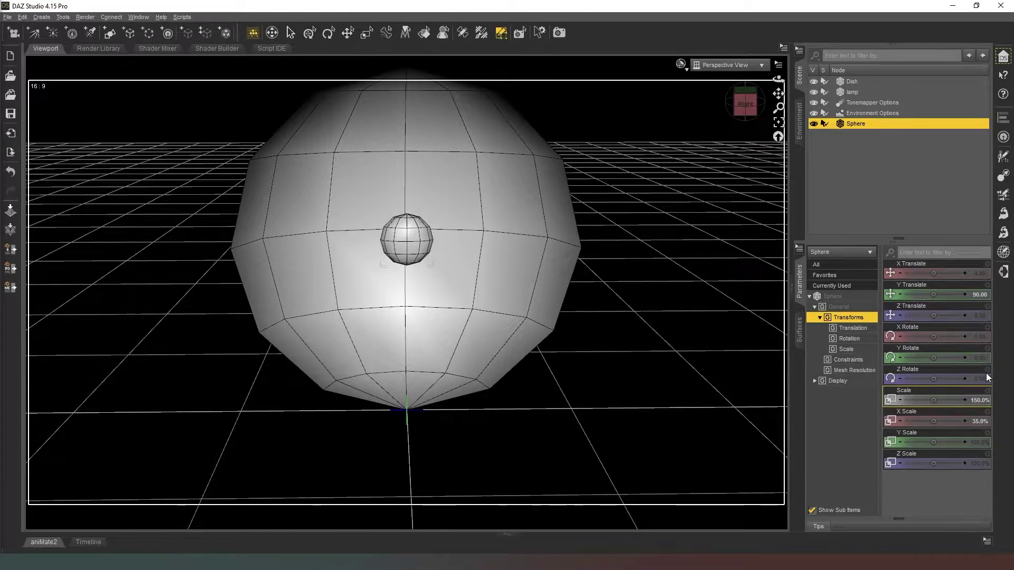
Center the small half sphere in front of the dish by setting its Y Translate to 85, and check it from the side
left_click_drag(759, 100, 763, 126)
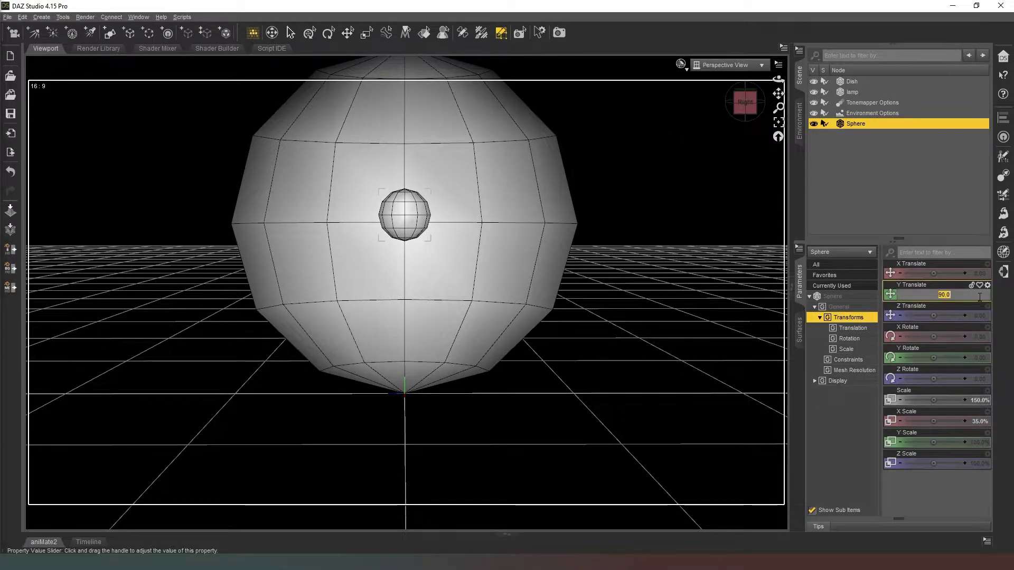
type("85")
key("Return")
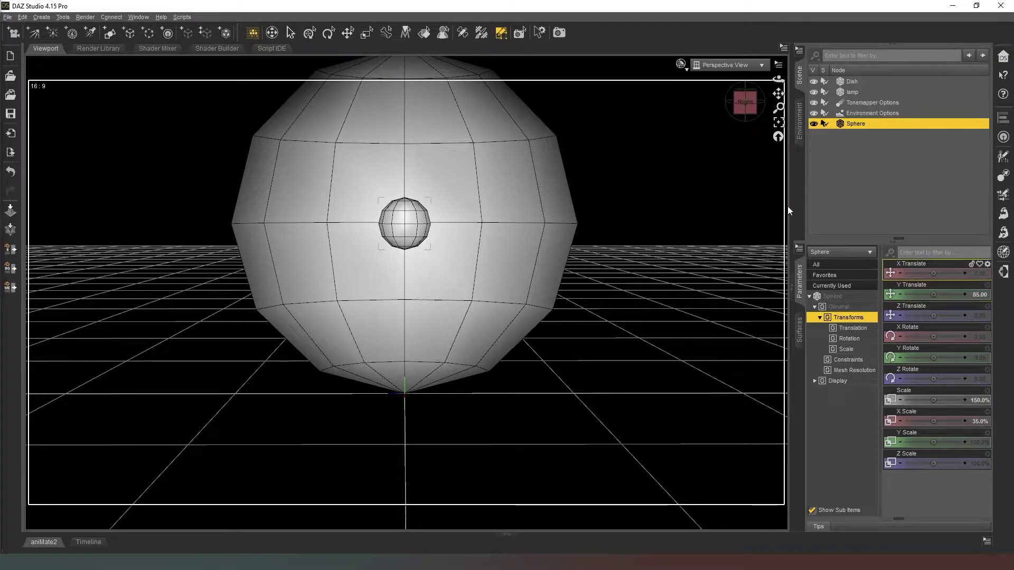
left_click_drag(738, 110, 623, 261)
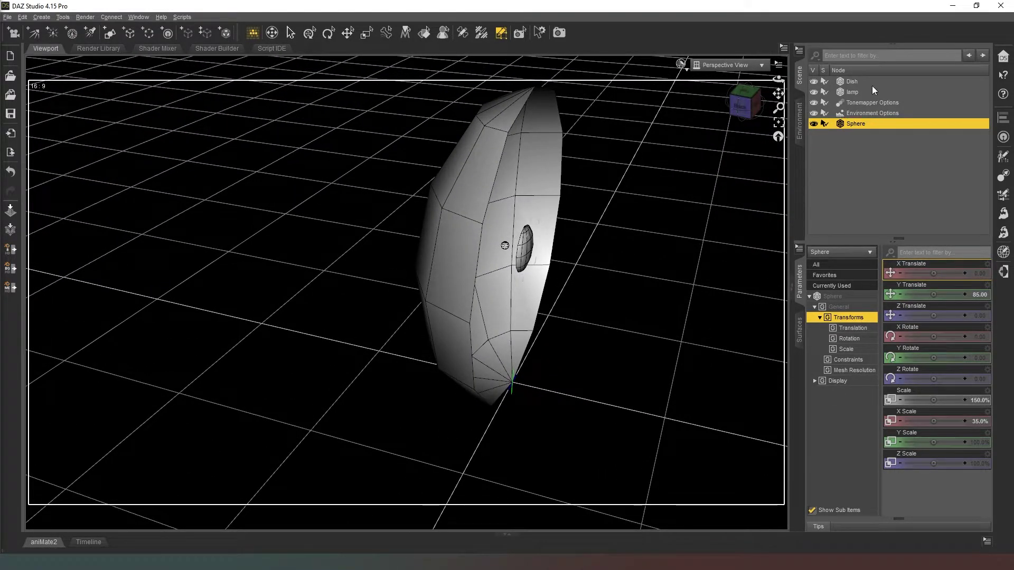
Move the lamp slightly along the X axis toward the dish opening, to an X Translate of about 10.7
left_click(852, 92)
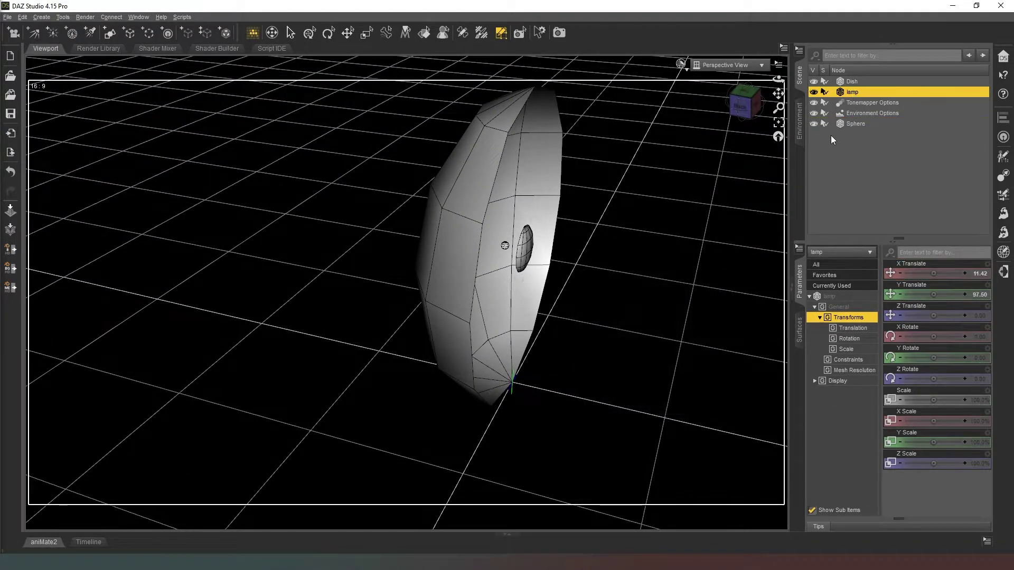
left_click(346, 36)
left_click_drag(468, 245, 468, 246)
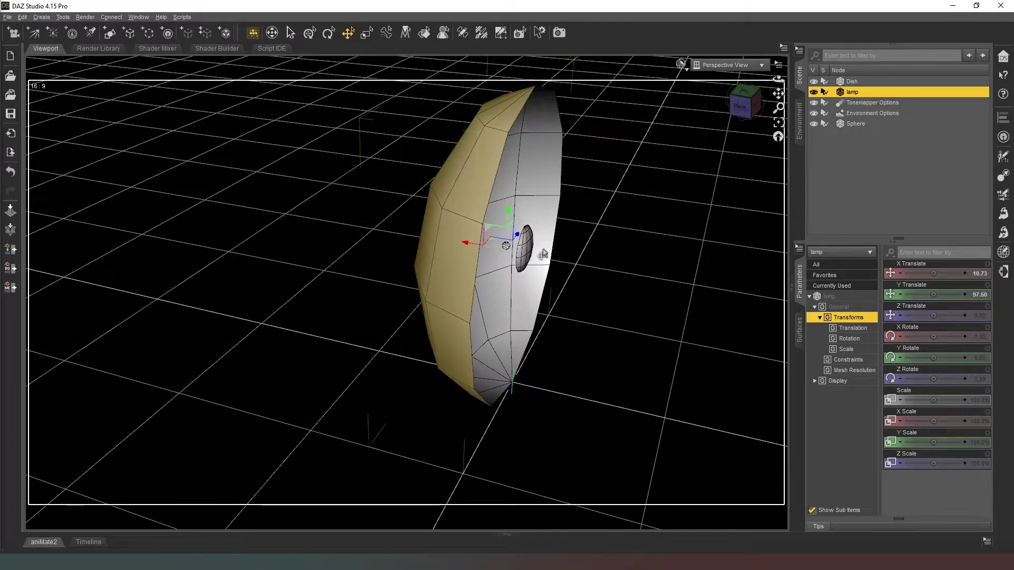
Move the small half sphere along the X axis into the dish, close to the lamp, to an X Translate of about 11.6
left_click(524, 248)
left_click_drag(477, 270, 465, 261)
left_click_drag(718, 105, 740, 107)
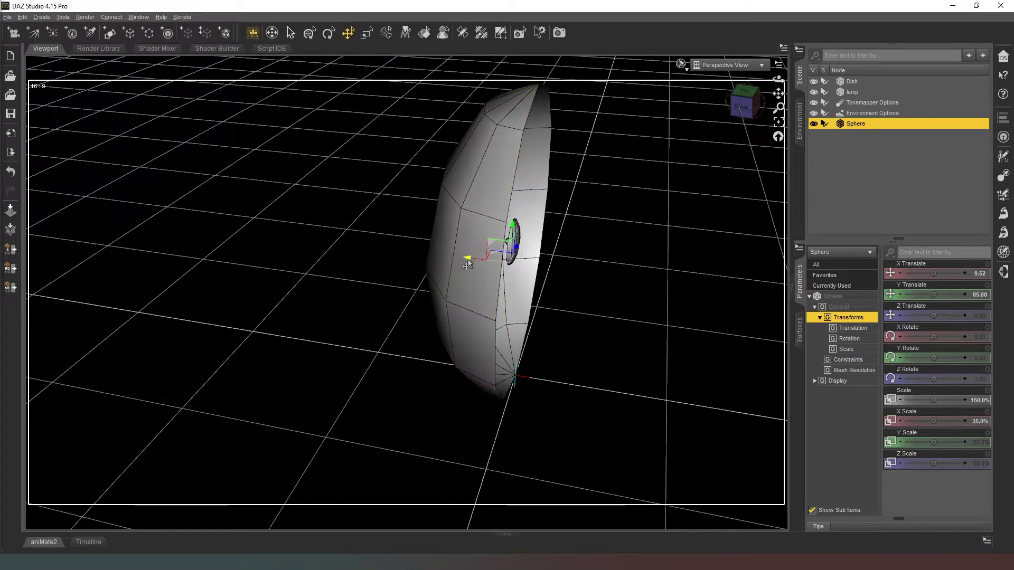
left_click_drag(464, 263, 464, 264)
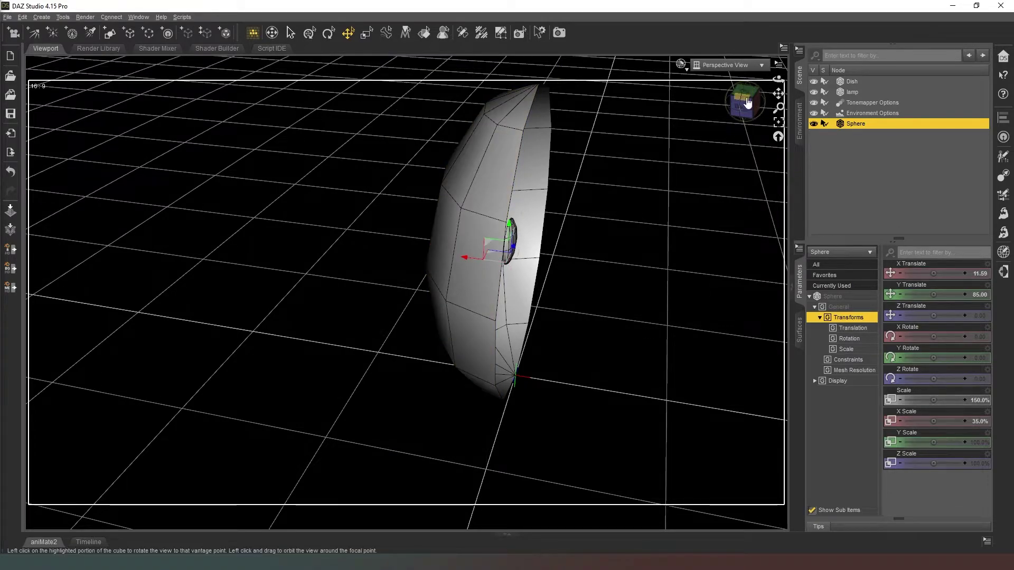
Preview the whole lamp in NVIDIA Iray and examine its light from the right and from oblique angles
mouse_move(742, 105)
left_mouse_down()
mouse_move(749, 113)
mouse_move(745, 106)
left_mouse_up()
scroll(708, 86, "down", 4)
left_click(681, 65)
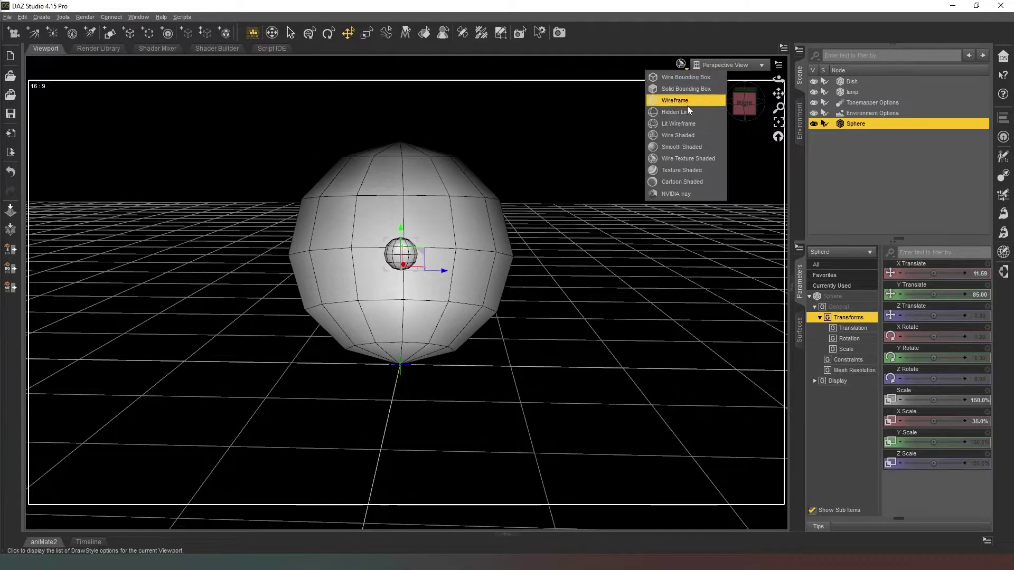
left_click(686, 186)
mouse_move(743, 110)
left_mouse_down()
mouse_move(749, 116)
mouse_move(736, 108)
left_mouse_up()
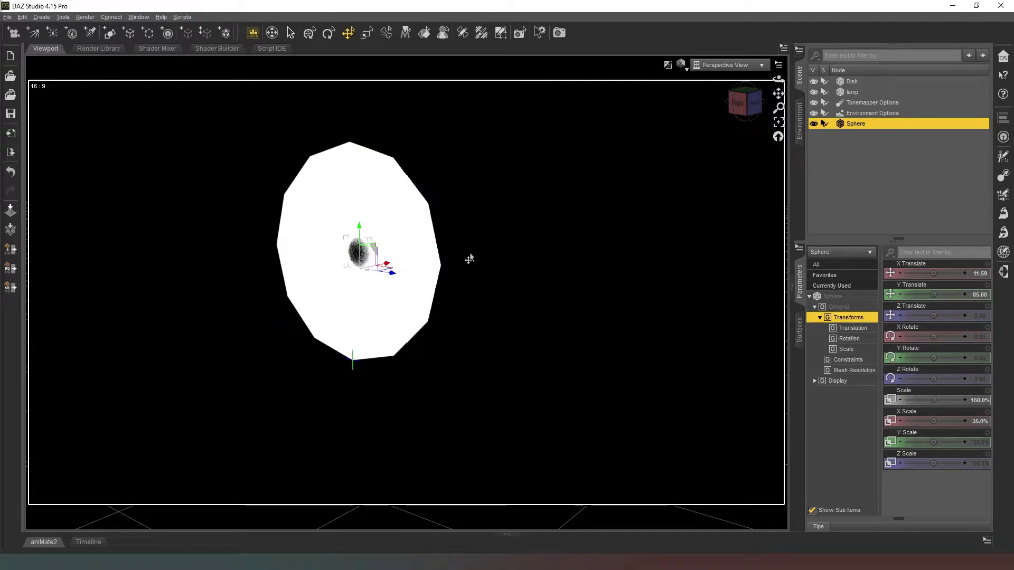
left_click(735, 104)
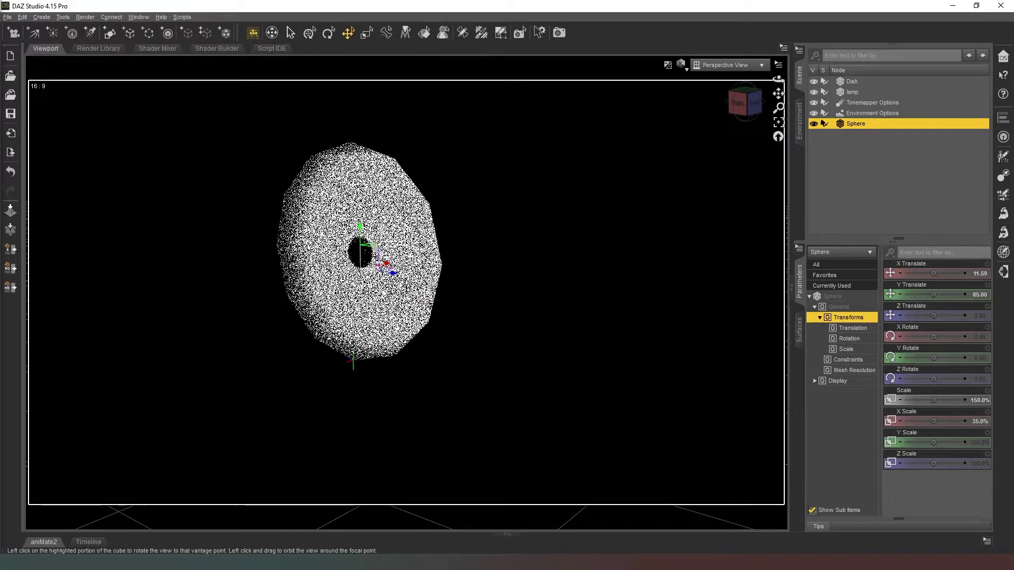
left_click_drag(735, 103, 761, 113)
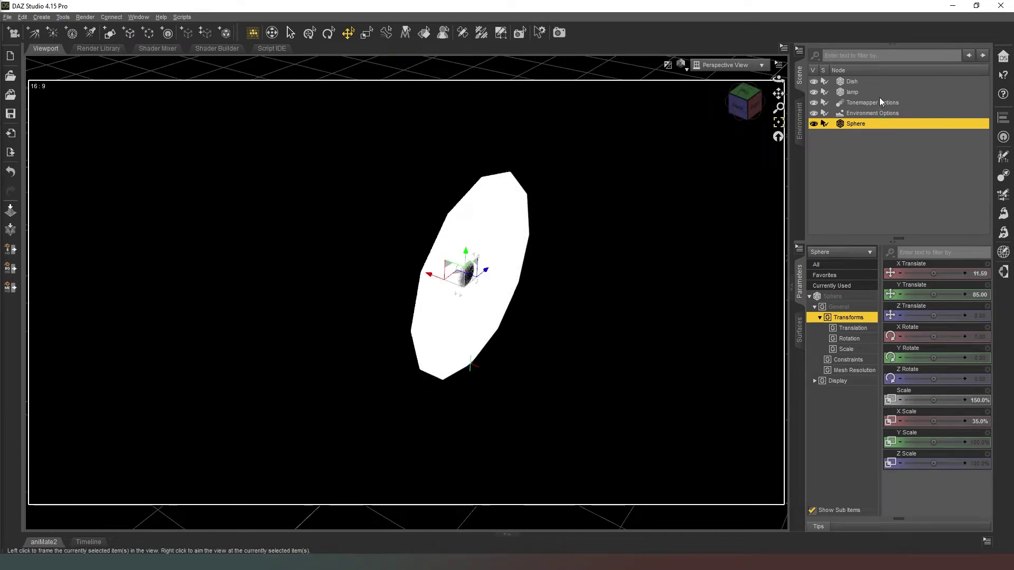
Return the viewport to Texture Shaded and delete the Tonemapper Options and Environment Options nodes from the scene
left_click(680, 64)
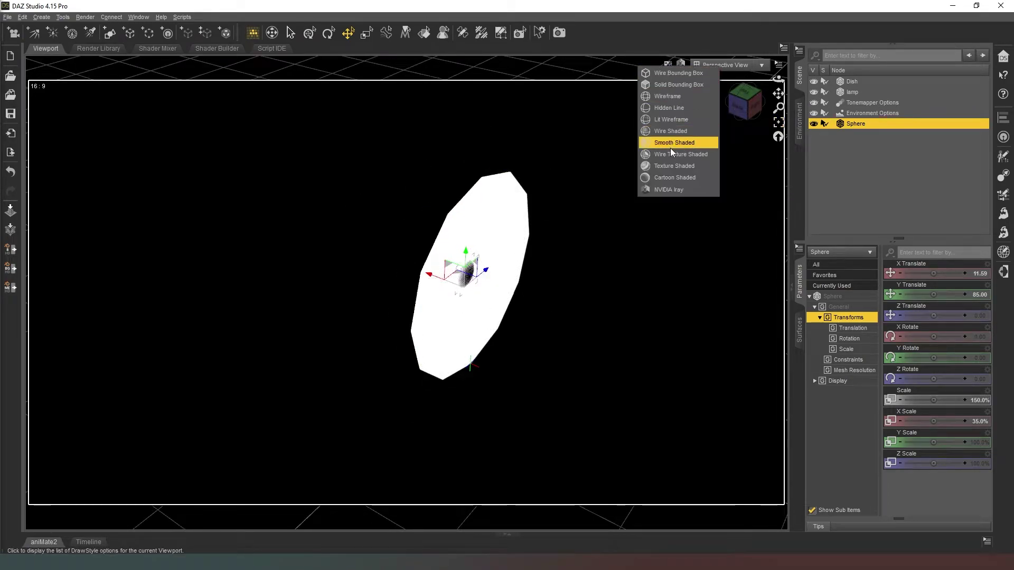
left_click(670, 163)
left_click(870, 114)
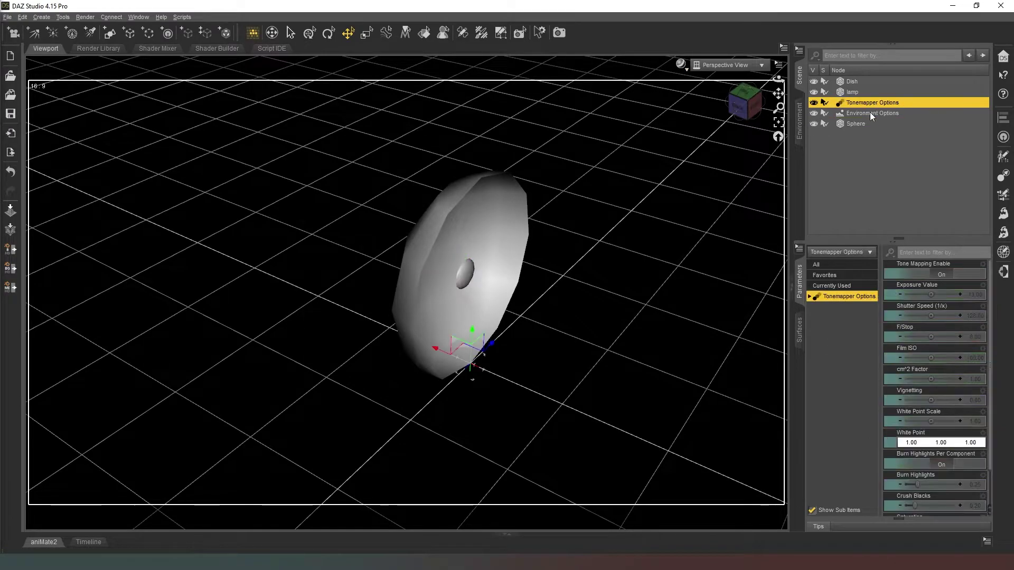
key("Delete")
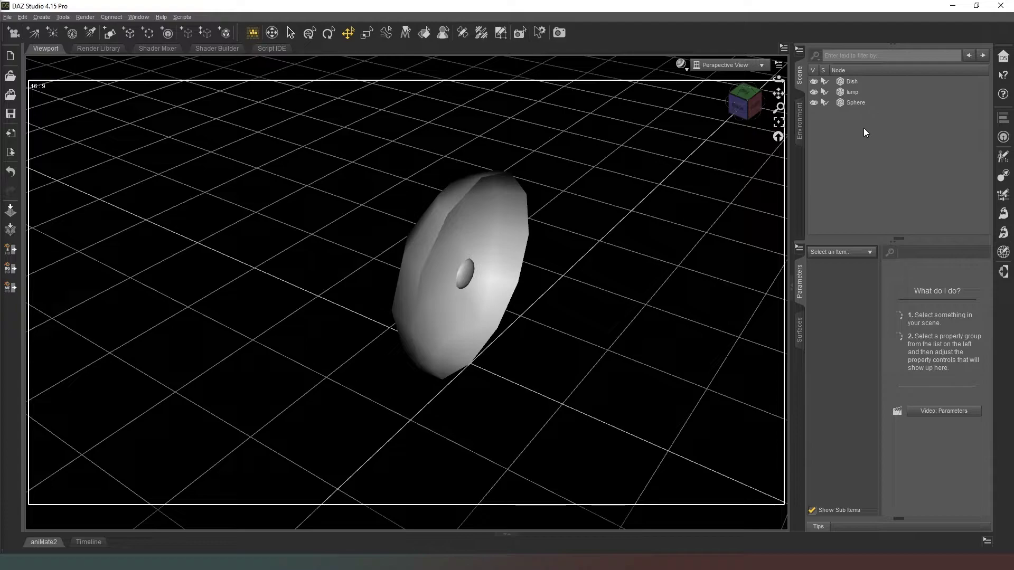
Export all three objects together as Beauty Dish 2m.obj with the DAZ Studio (1 unit = 1cm) preset
key("ctrl+a")
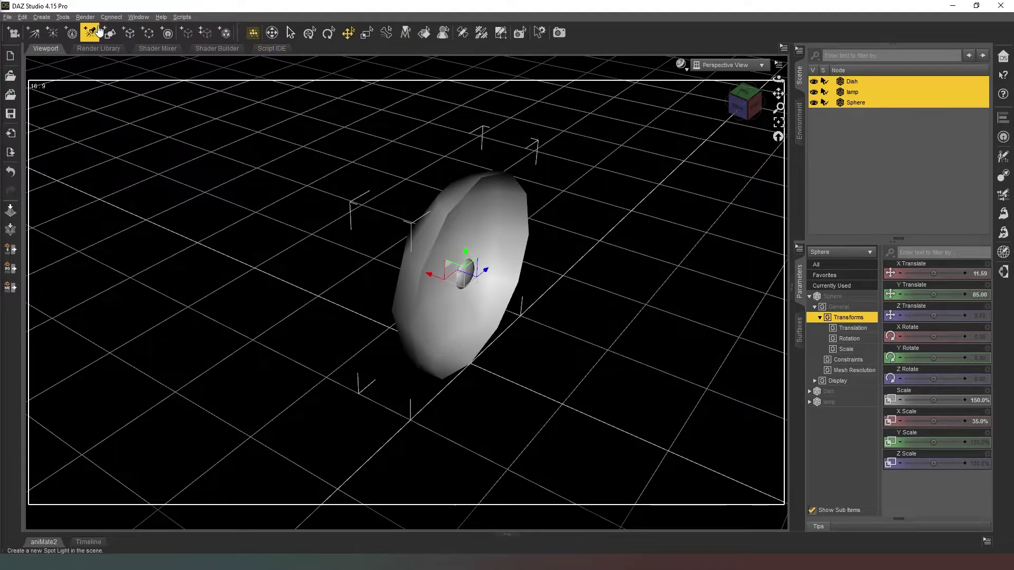
left_click(8, 16)
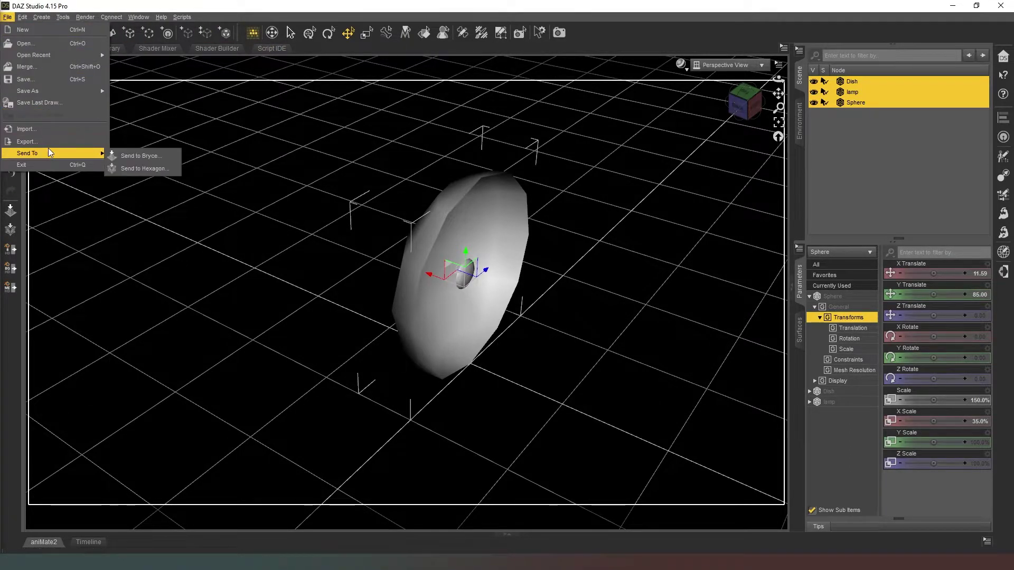
left_click(56, 142)
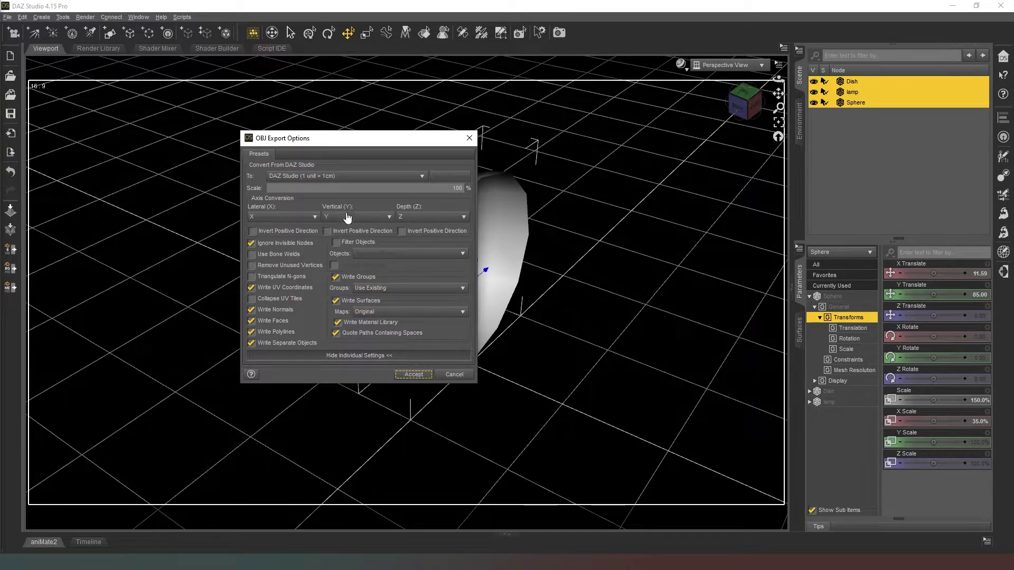
left_click(414, 375)
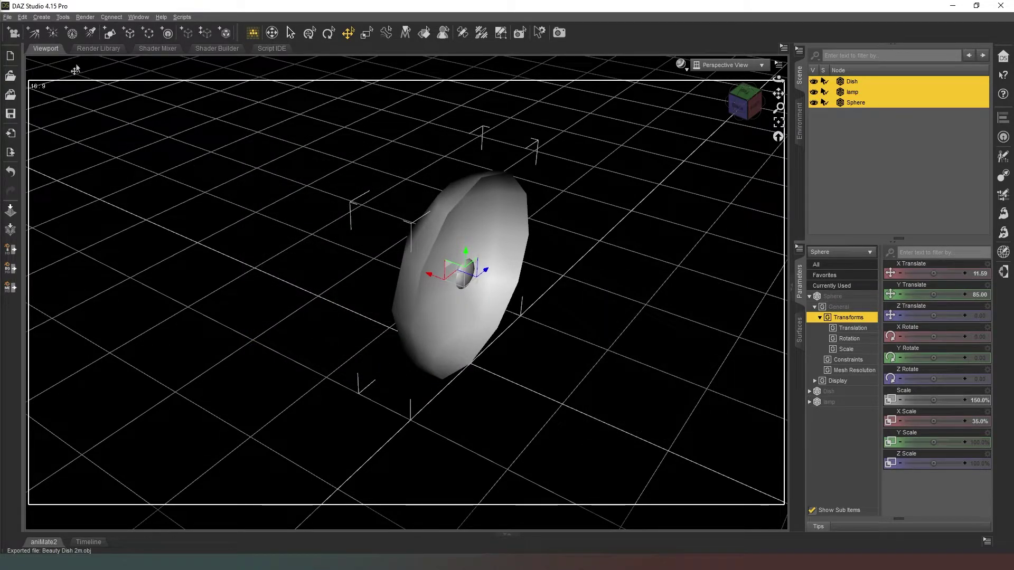
Import Beauty Dish 2m.obj with the DAZ Studio (1 unit = 1cm) preset, and delete the original Dish, lamp and Sphere objects
left_click(8, 19)
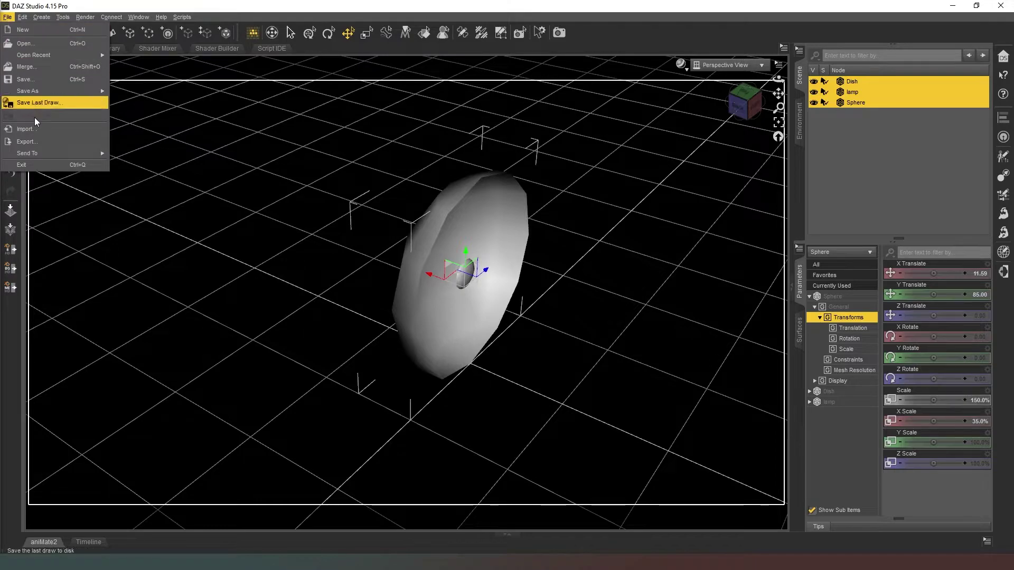
left_click(40, 133)
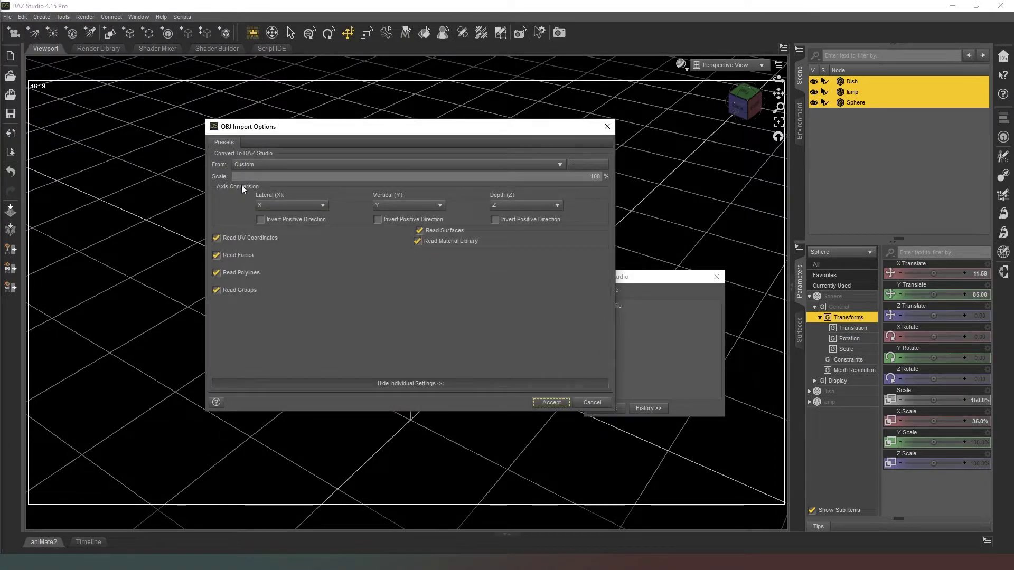
left_click(293, 164)
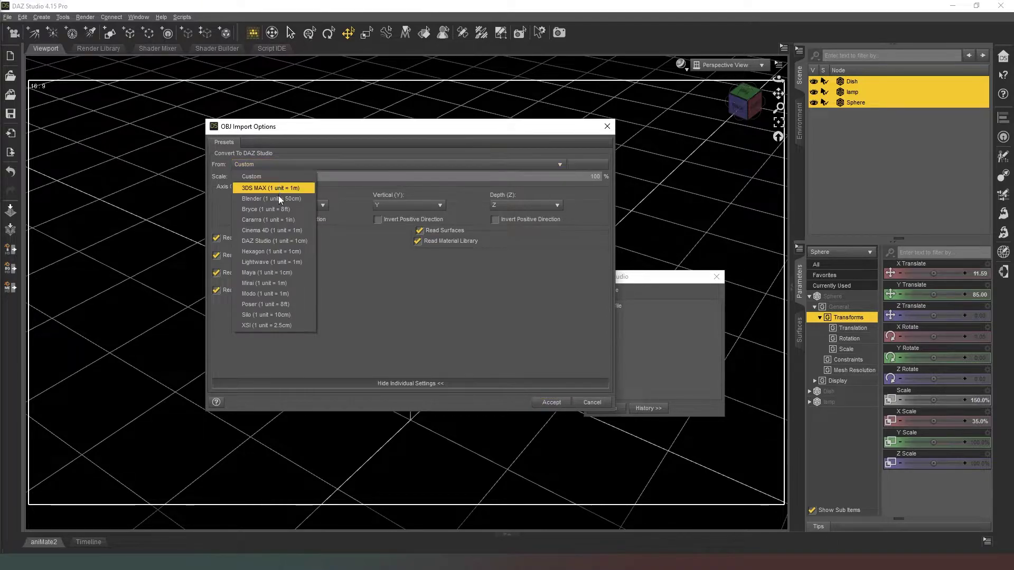
left_click(281, 242)
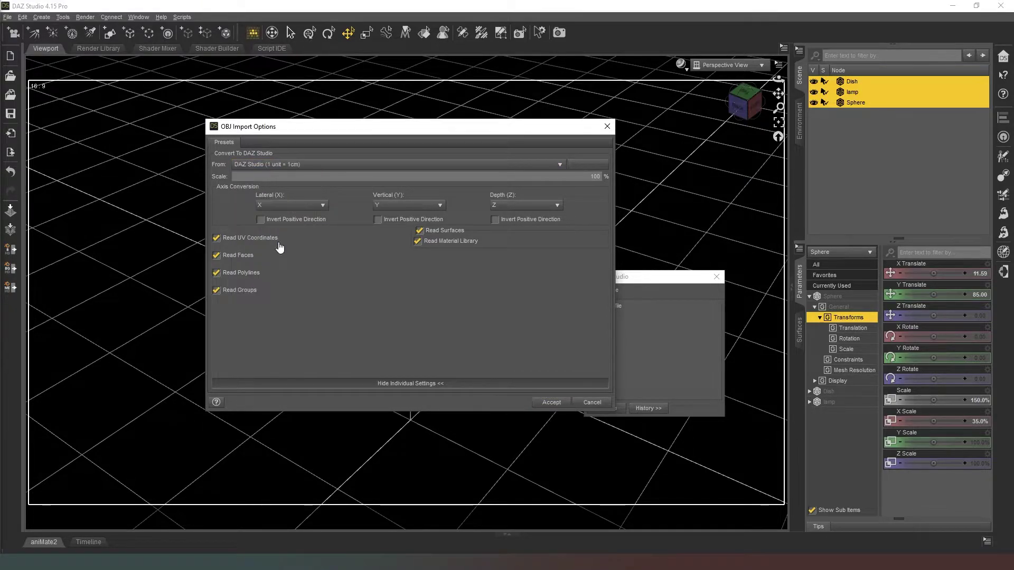
left_click(551, 402)
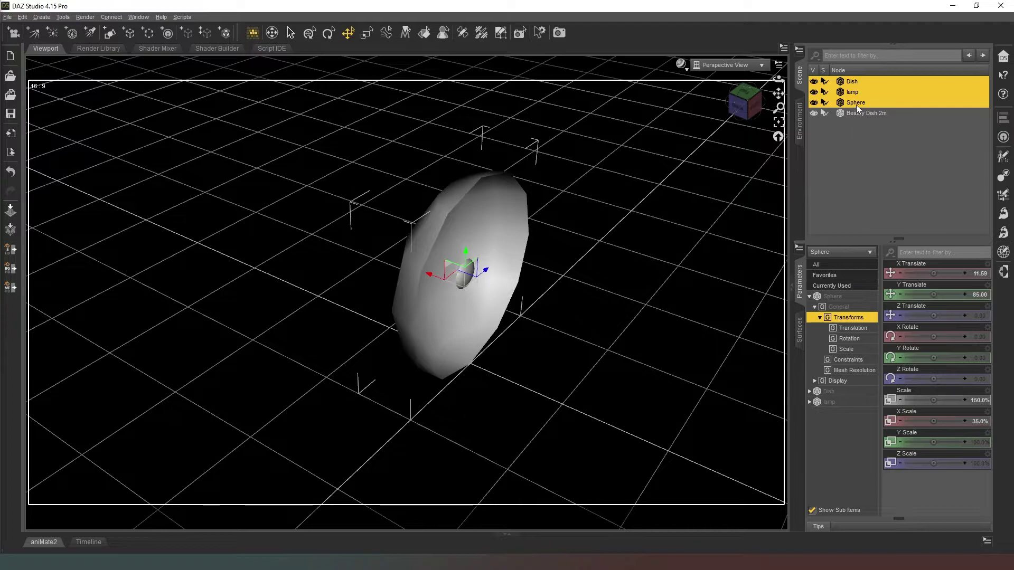
key("Delete")
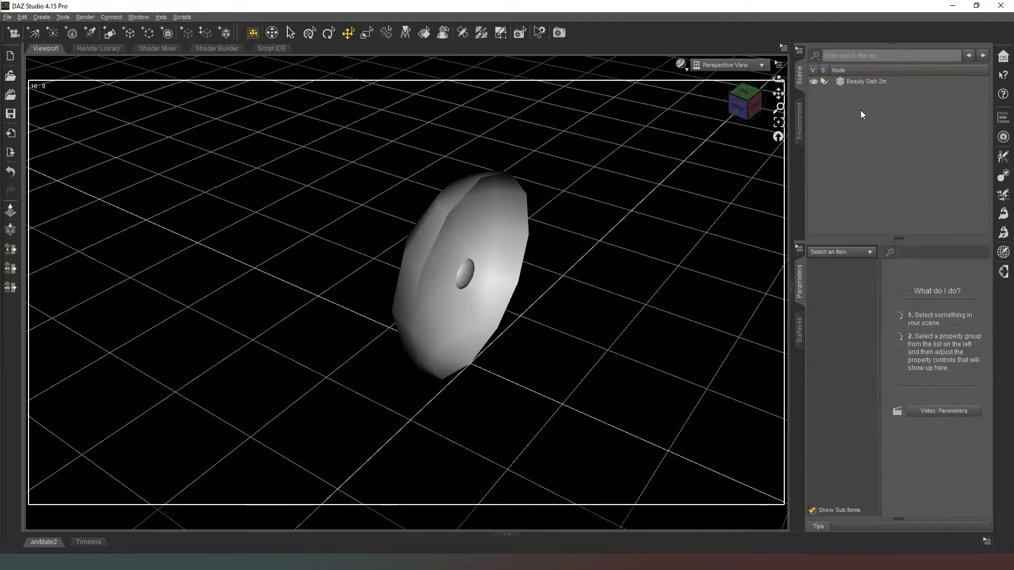
Make the Default_lamp surface of Beauty Dish 2m emit light by setting its Emission Color to white
left_click(855, 83)
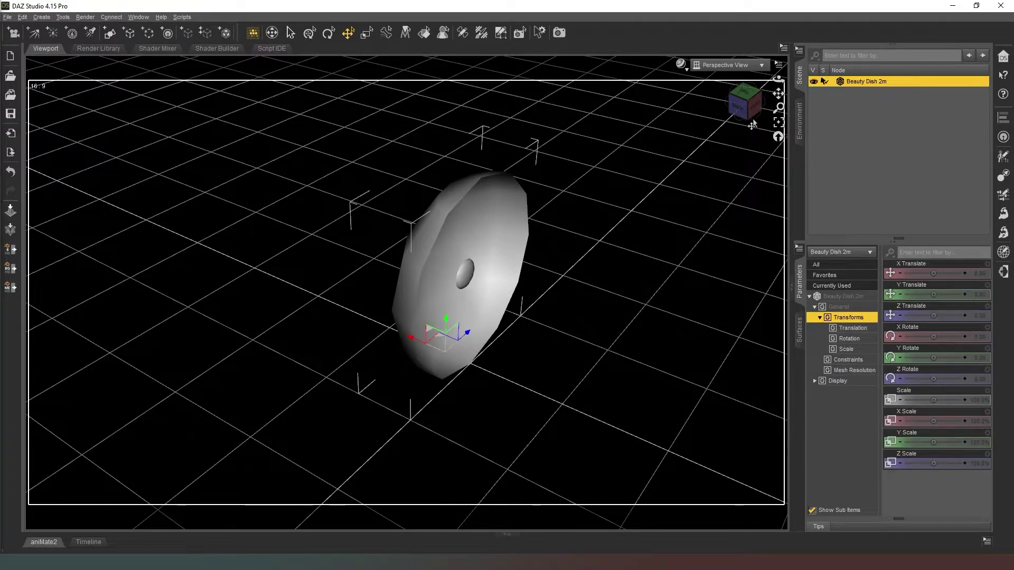
left_click_drag(754, 123, 708, 127)
left_click(801, 338)
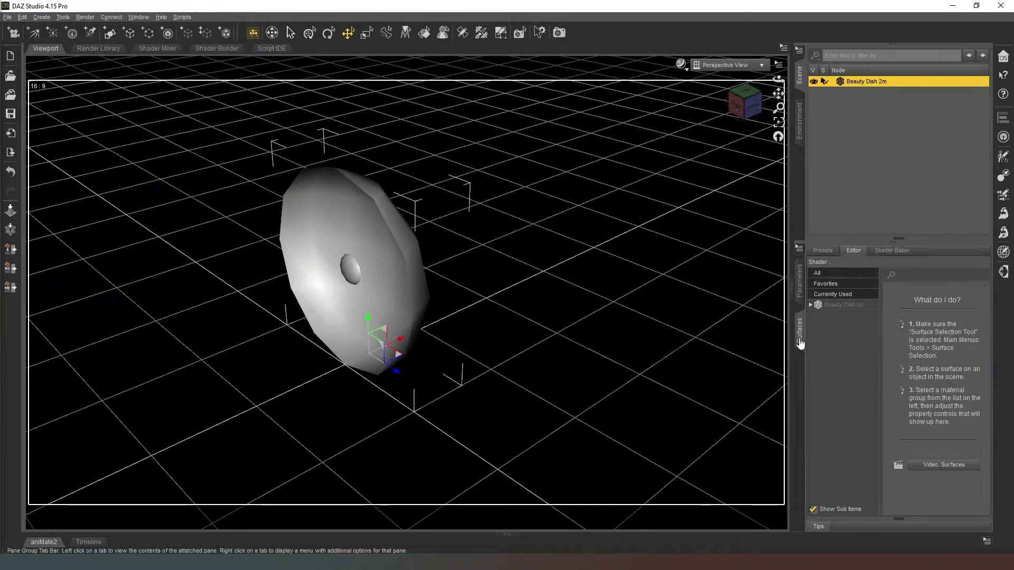
left_click(810, 305)
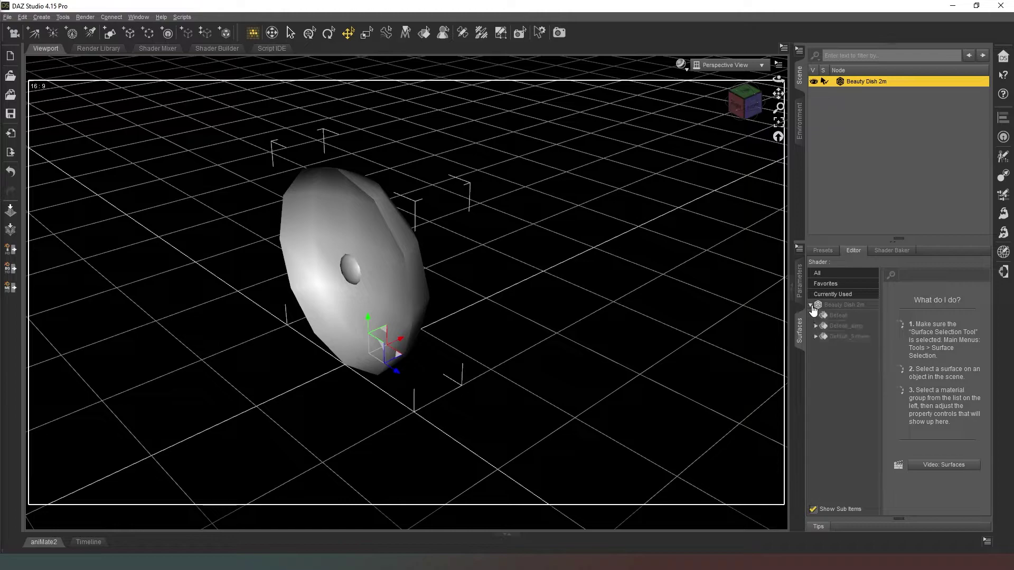
left_click(843, 327)
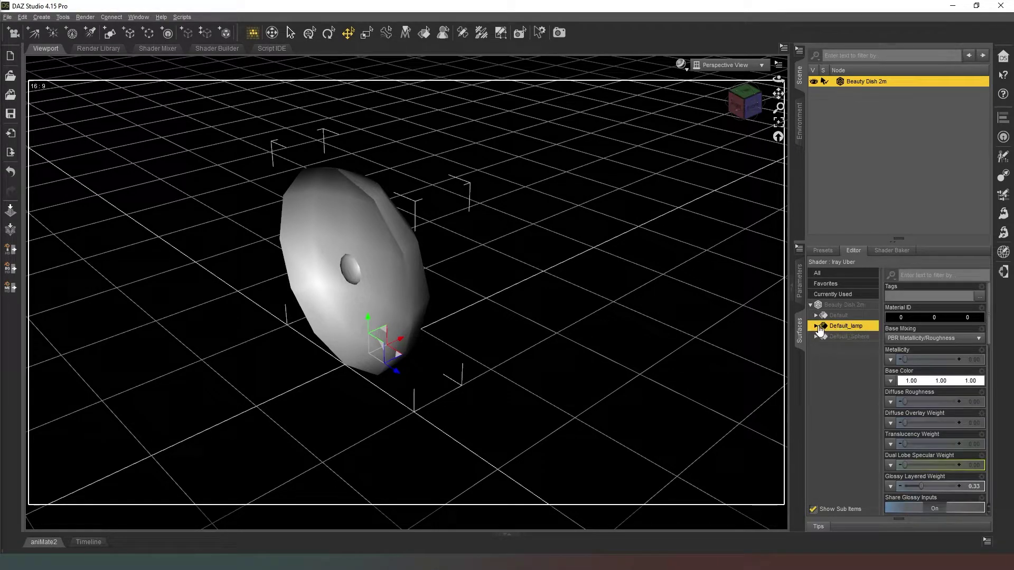
left_click(816, 326)
left_click(845, 391)
left_click(928, 296)
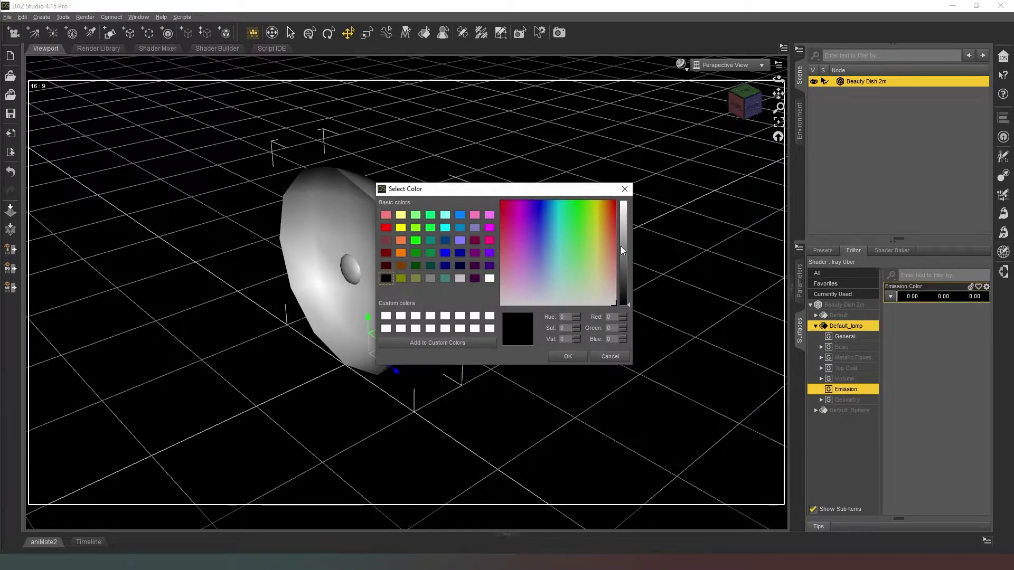
left_click(568, 357)
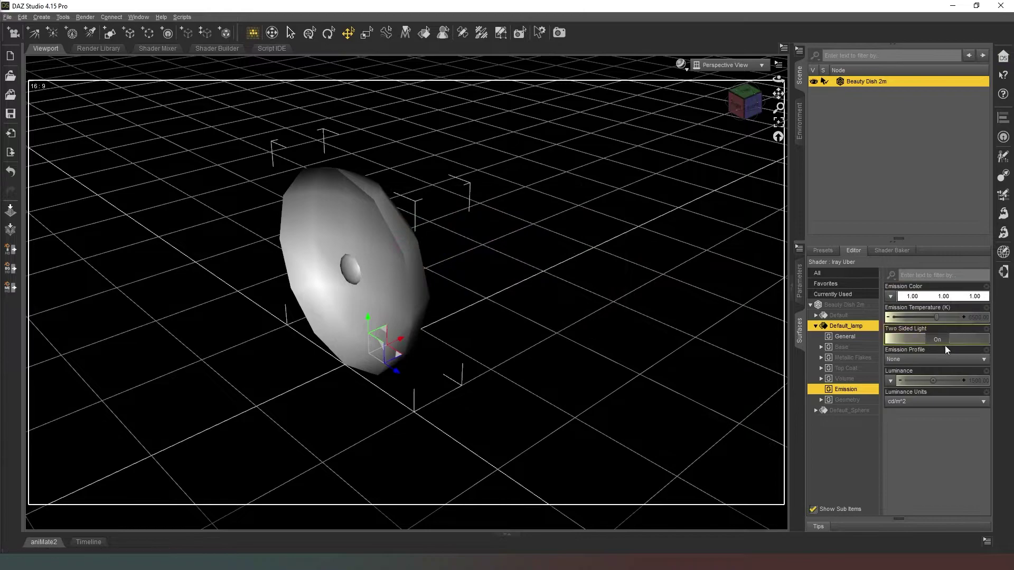
Set the Default_lamp surface's Luminance Units to kcd/m^2 and its Luminance to 500000
left_click(923, 405)
left_click(911, 416)
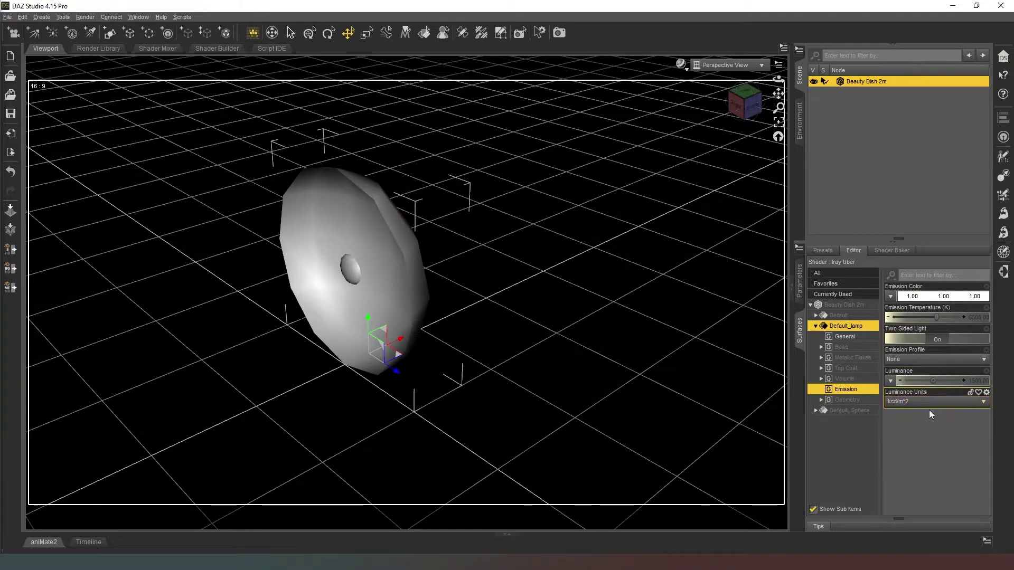
left_click(974, 381)
type("500000")
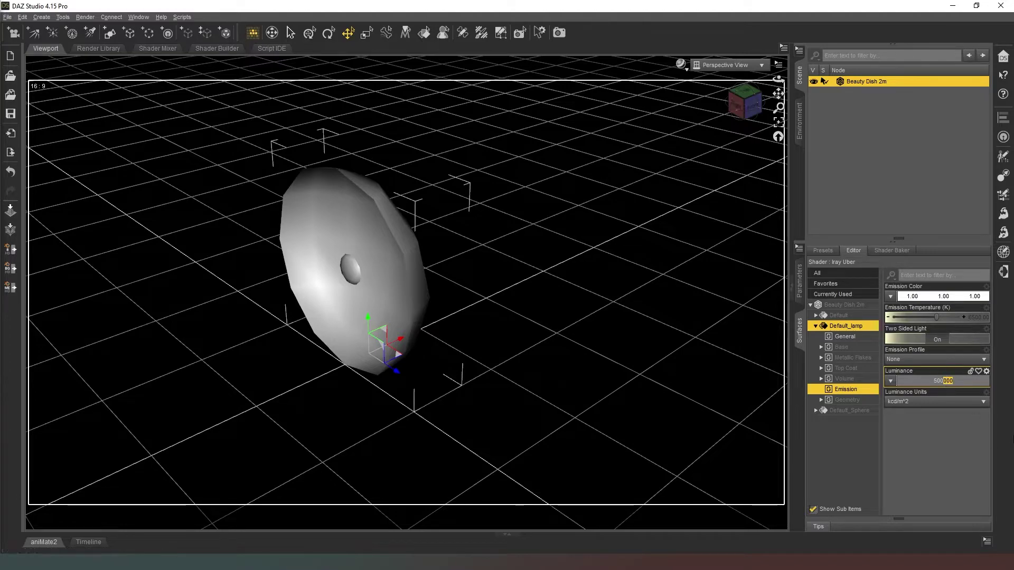
key("shift+Left")
key("shift+Left")
key("shift+Left")
key("Return")
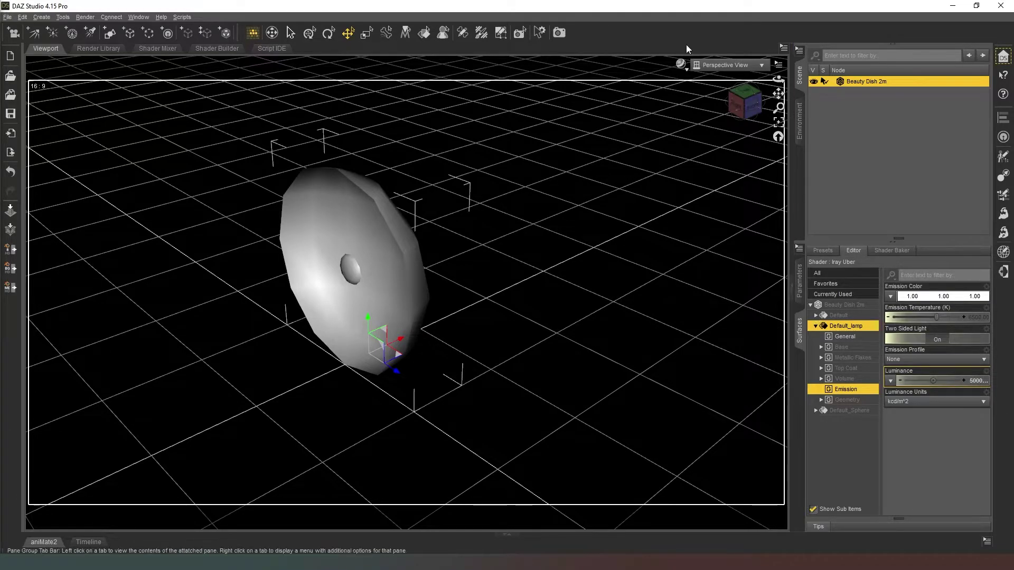
Switch the viewport to the Iray preview and check the glowing dish from several angles
left_click(682, 67)
left_click(677, 192)
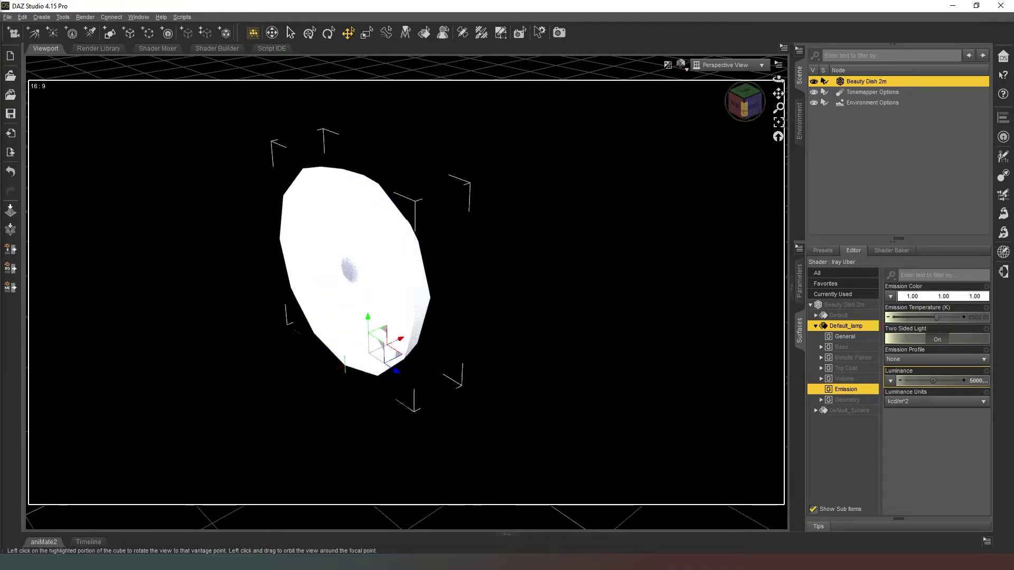
left_click(743, 105)
left_click_drag(743, 105, 602, 133)
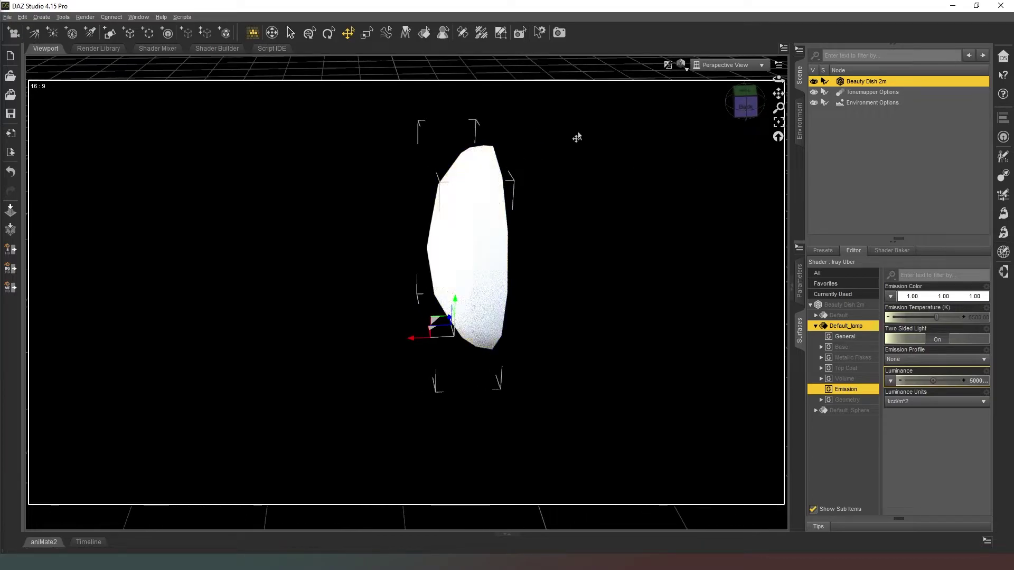
left_click(748, 110)
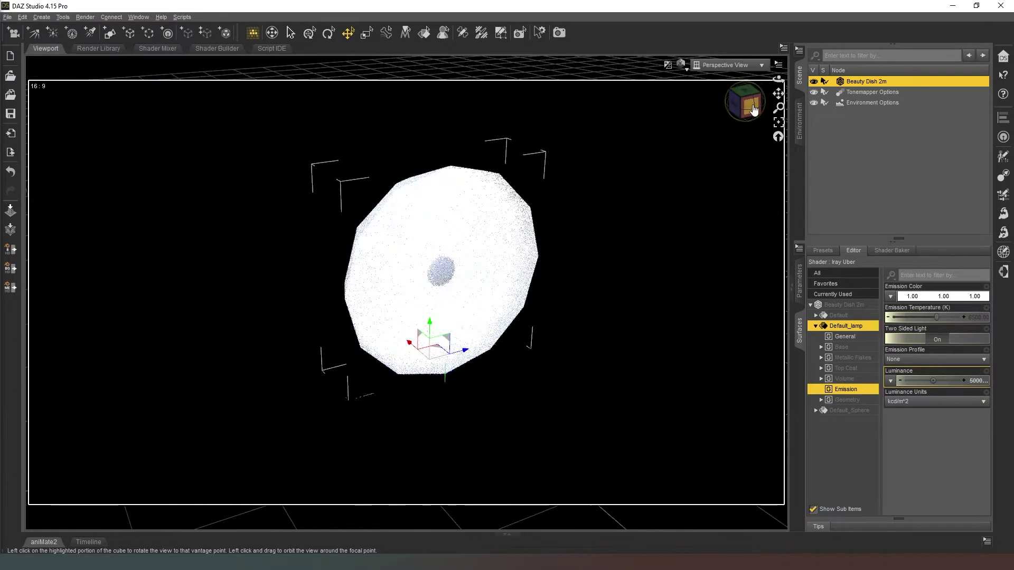
Start saving the Beauty Dish 2m prop as a Figure/Prop support asset, up to its save options
left_click(7, 17)
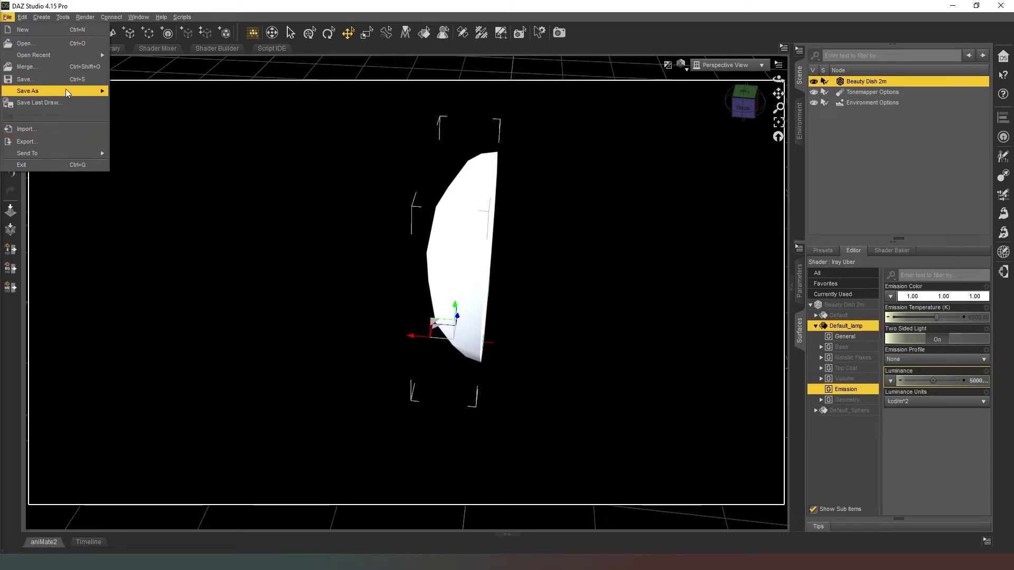
mouse_move(65, 90)
mouse_move(213, 321)
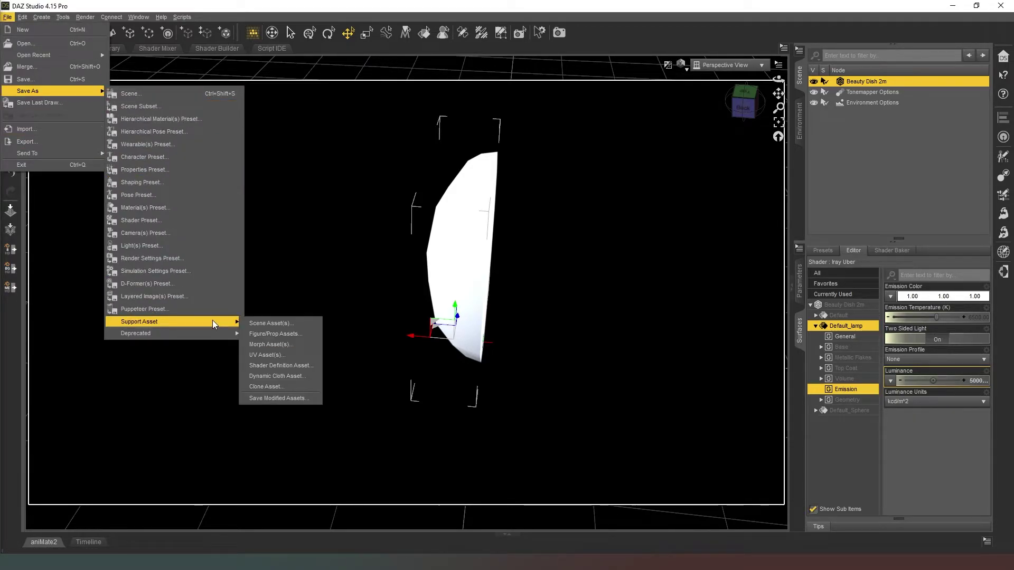
left_click(299, 334)
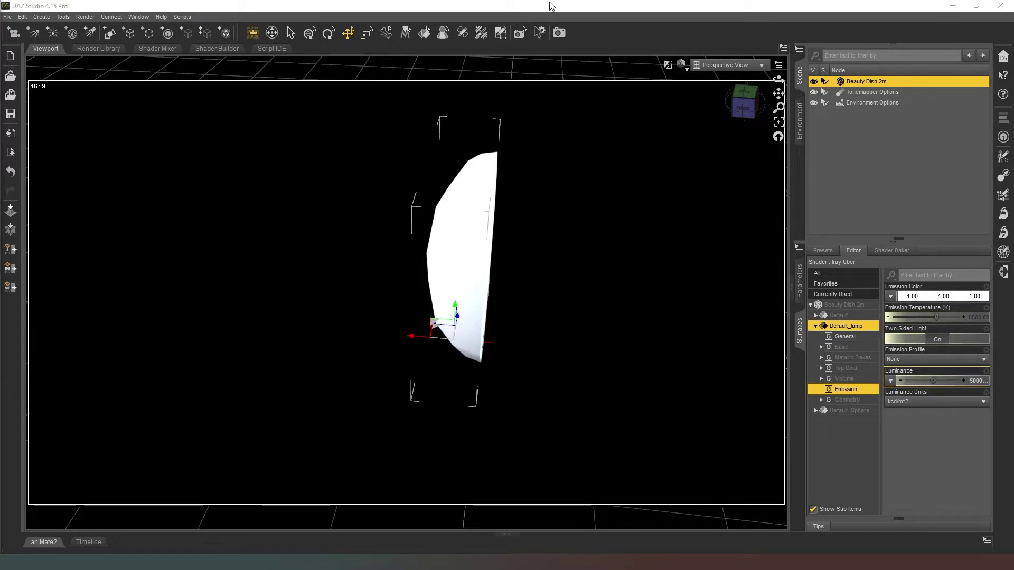
left_click_drag(265, 168, 309, 172)
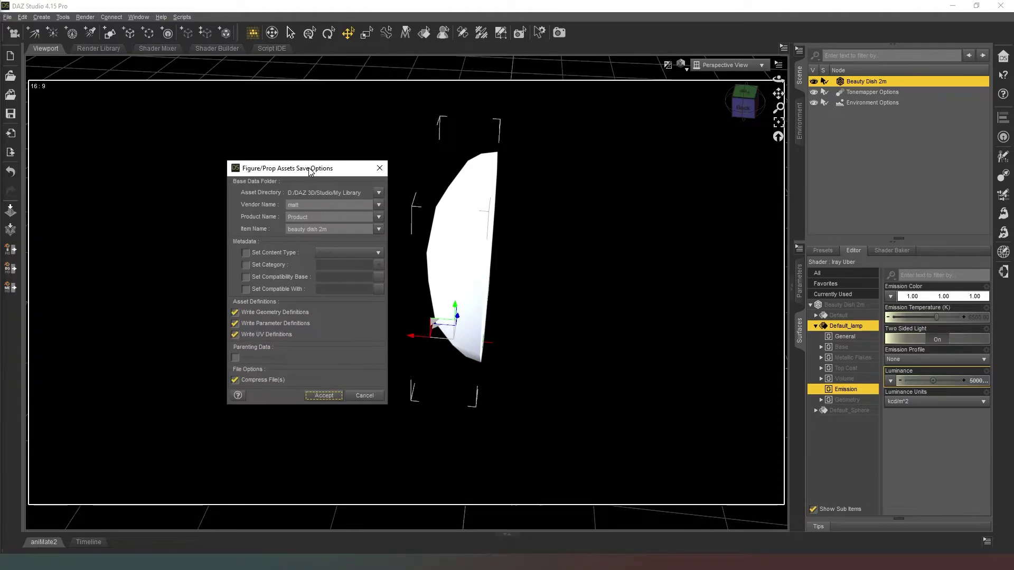
Set the asset's vendor name to Thundorn, product name to Thundorn's Lighting and item name to Beauty Dish 2m
double_click(302, 204)
type("Thundorn")
key("Tab")
type("Thundorn")
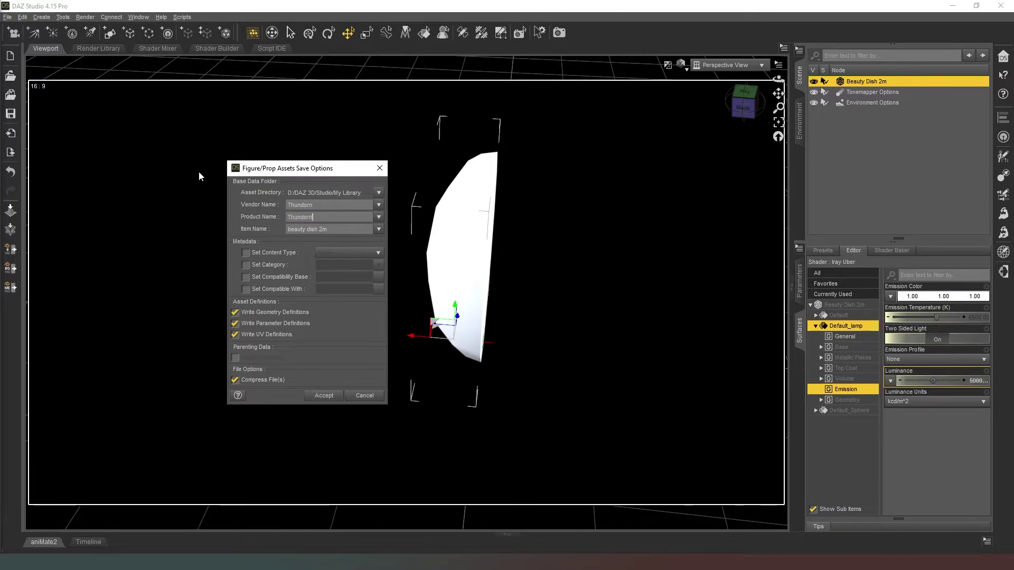
type(" Lighting")
key("Left")
left_click(380, 218)
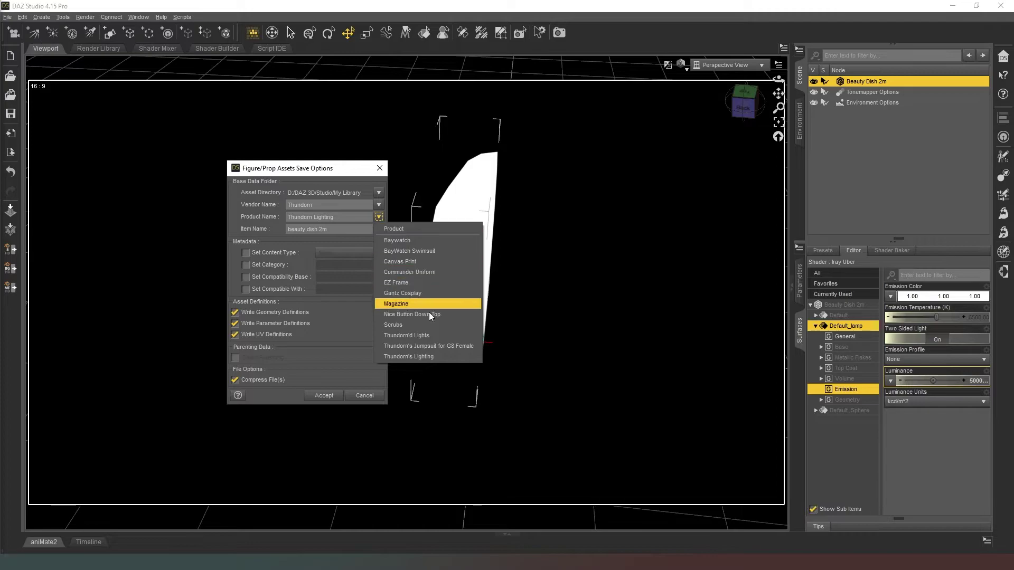
left_click(432, 356)
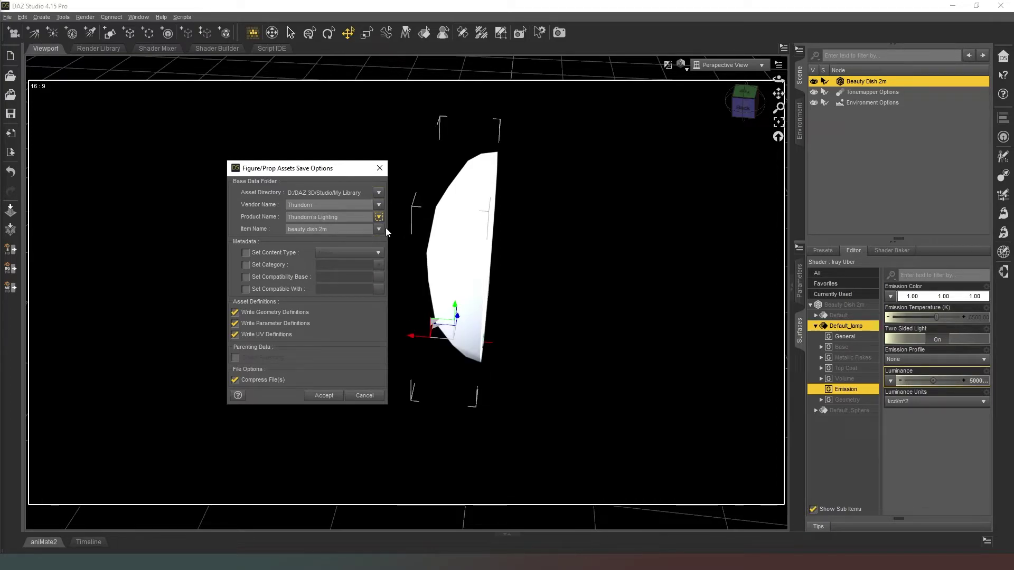
triple_click(351, 233)
type("Beauty Dish 2 m")
Enable the content type metadata, set it to Light, and accept the asset save options
left_click(245, 253)
left_click(346, 253)
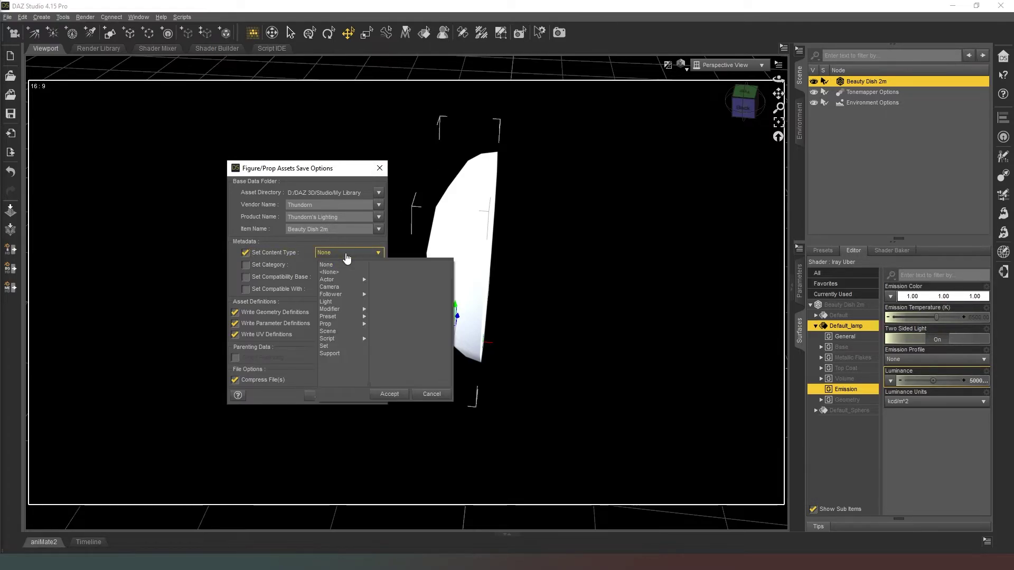
left_click(330, 299)
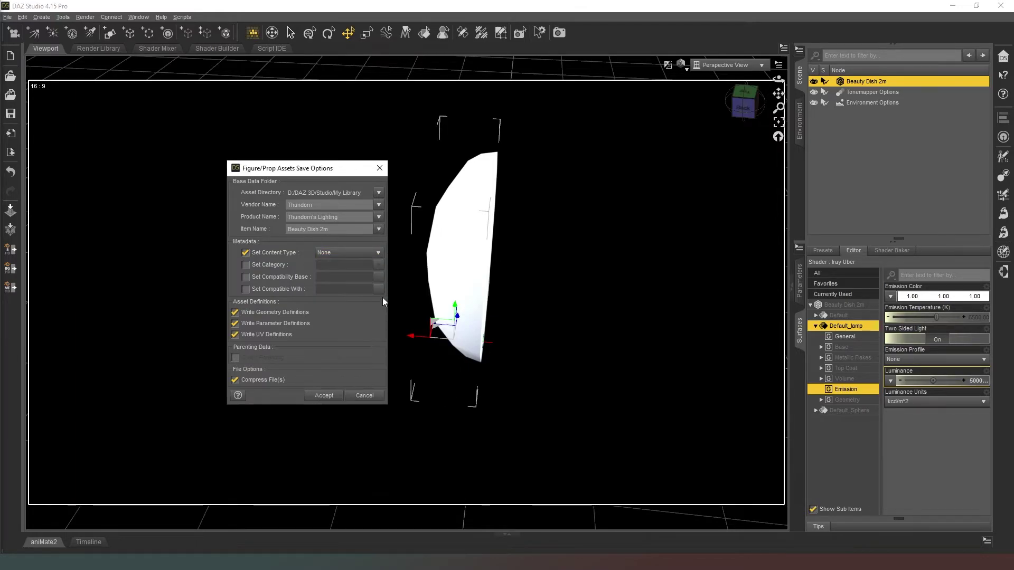
left_click(325, 253)
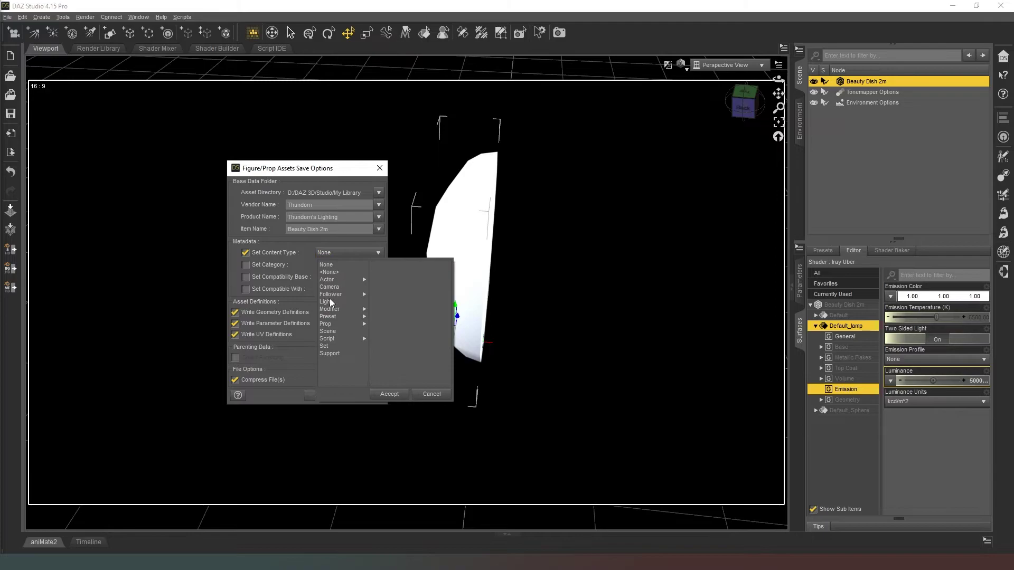
left_click(396, 398)
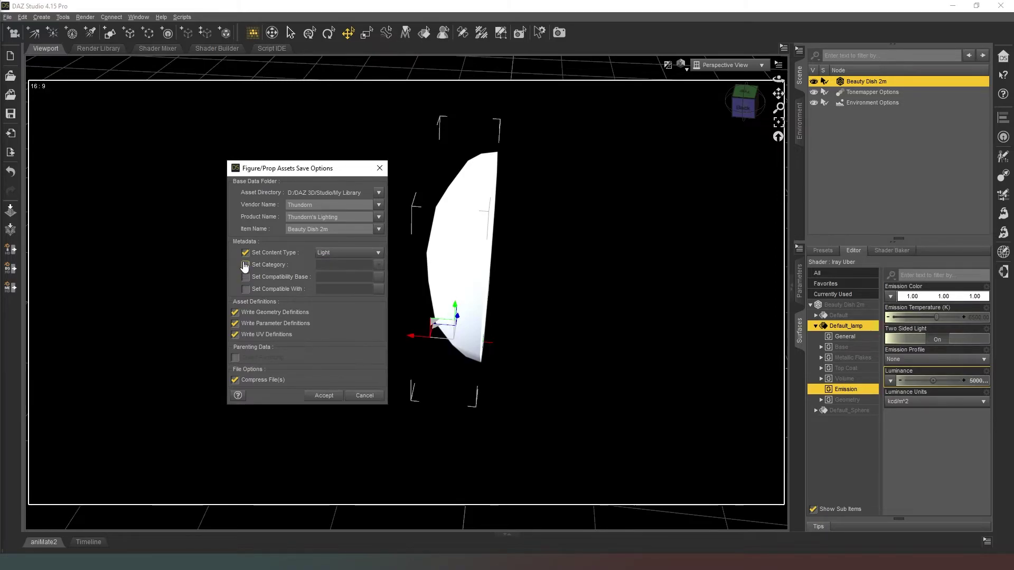
left_click(324, 395)
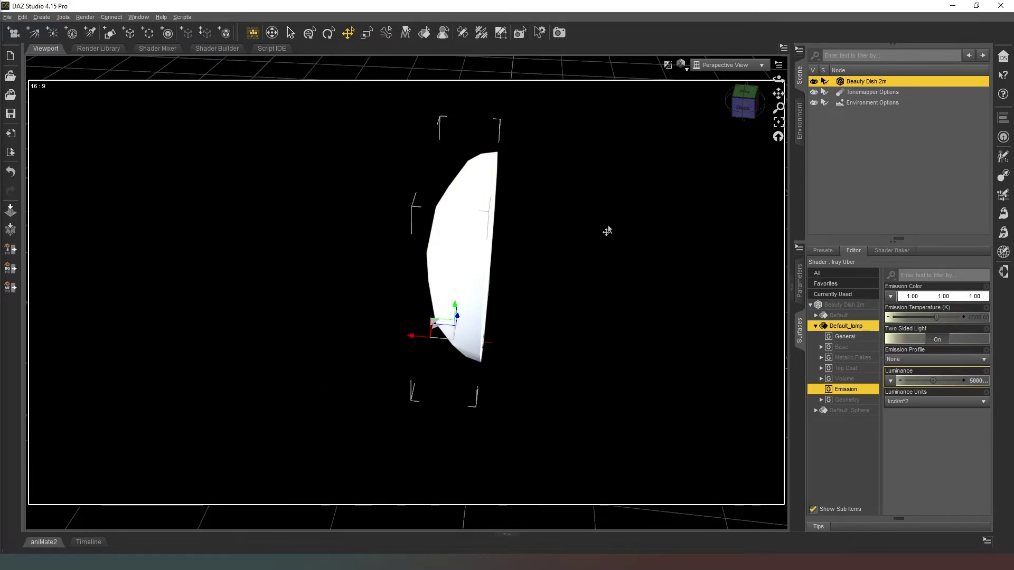
Delete Beauty Dish 2m from the scene, load the saved asset in its place, and check it from several angles in the Iray preview
left_click_drag(744, 112, 721, 109)
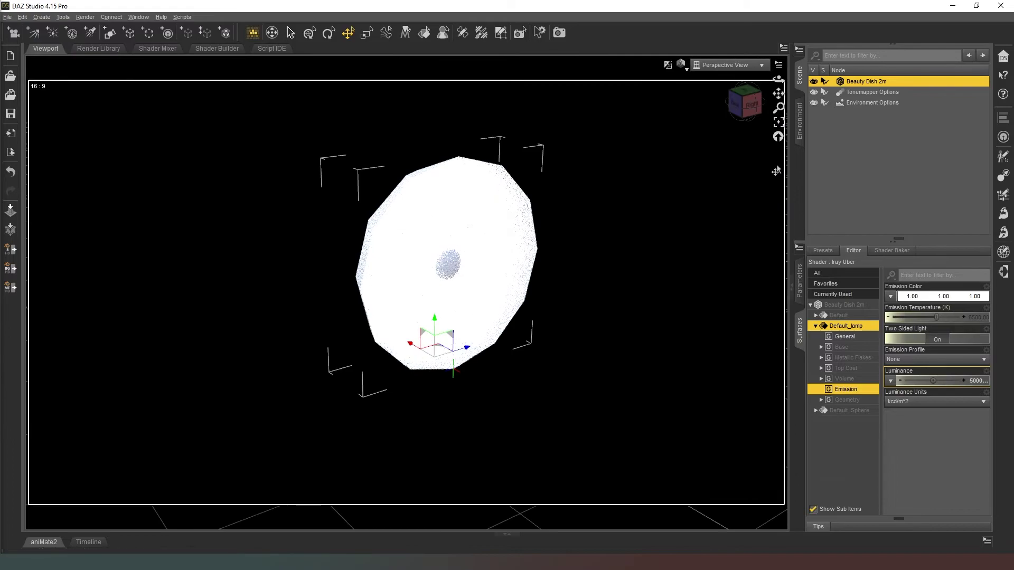
key("Delete")
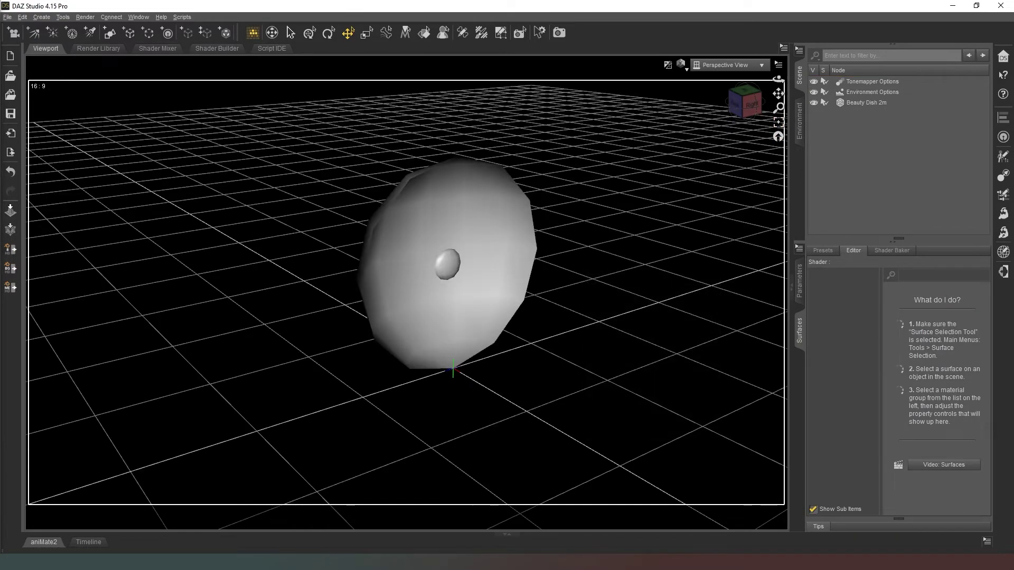
left_click_drag(749, 105, 650, 283)
left_click(738, 106)
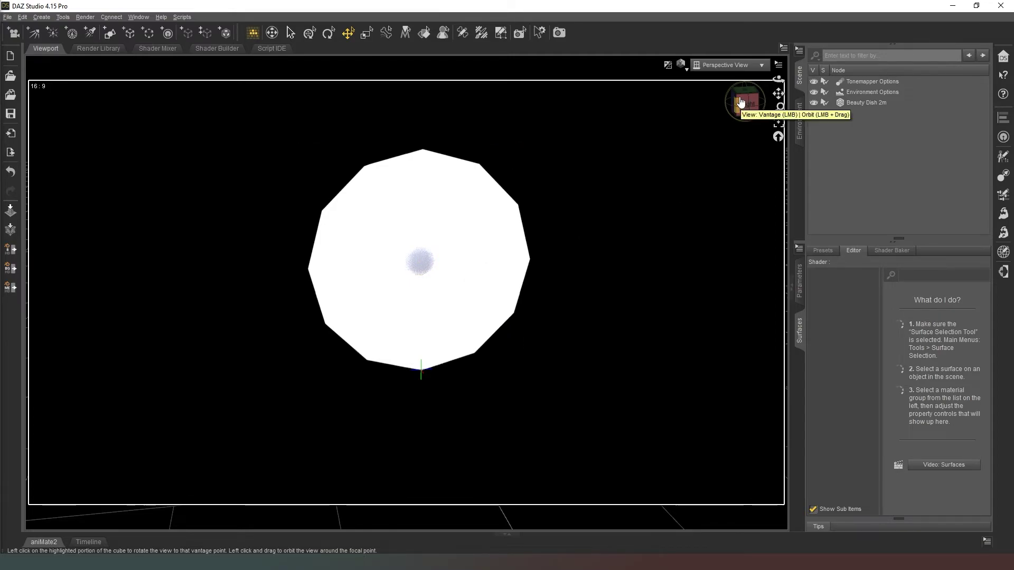
left_click_drag(743, 102, 760, 105)
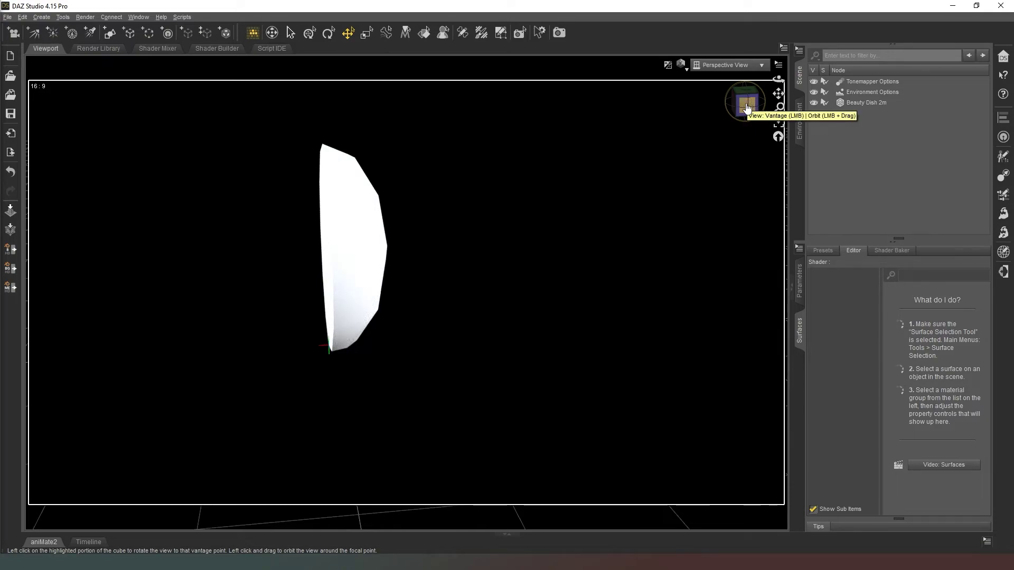
left_click_drag(747, 107, 725, 113)
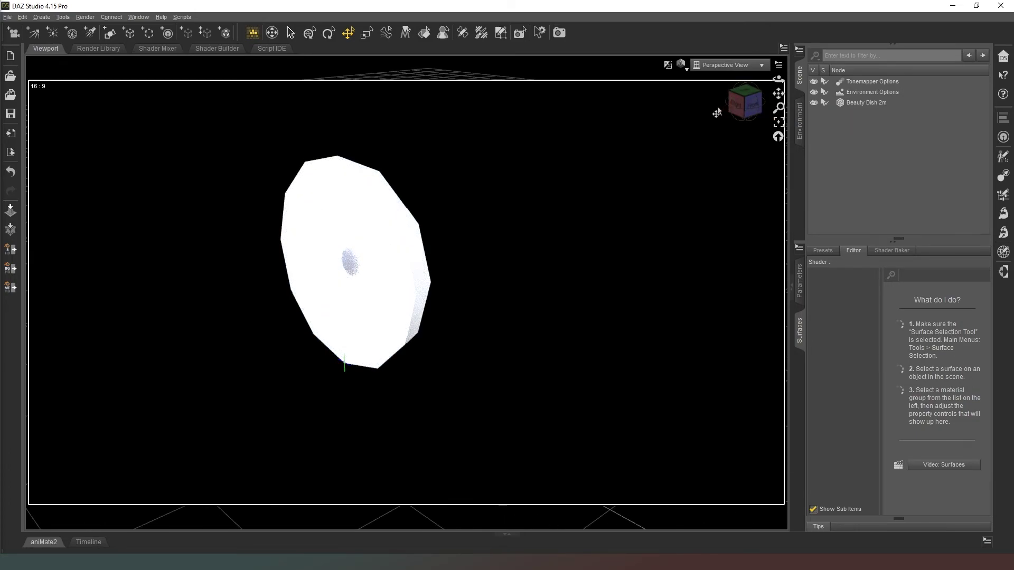